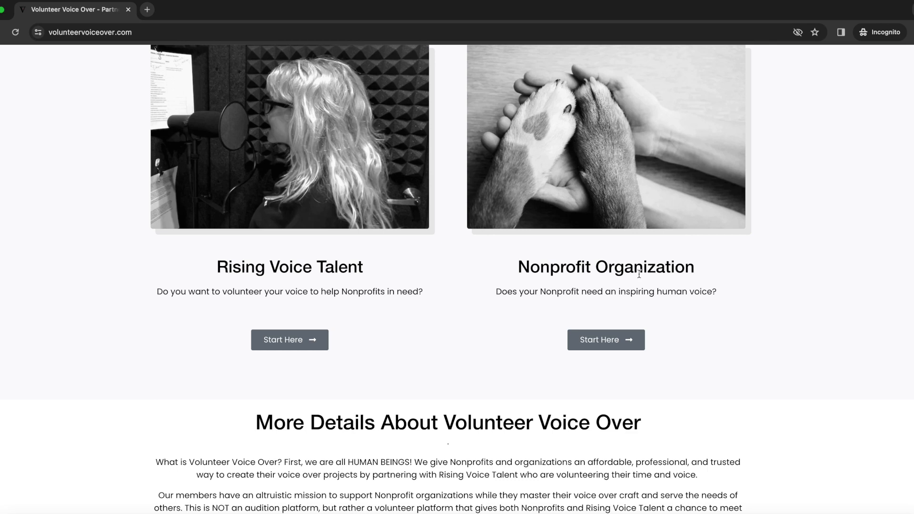
- Start the Nonprofit Organization sign-up from the home page in a new tab
click(599, 341)
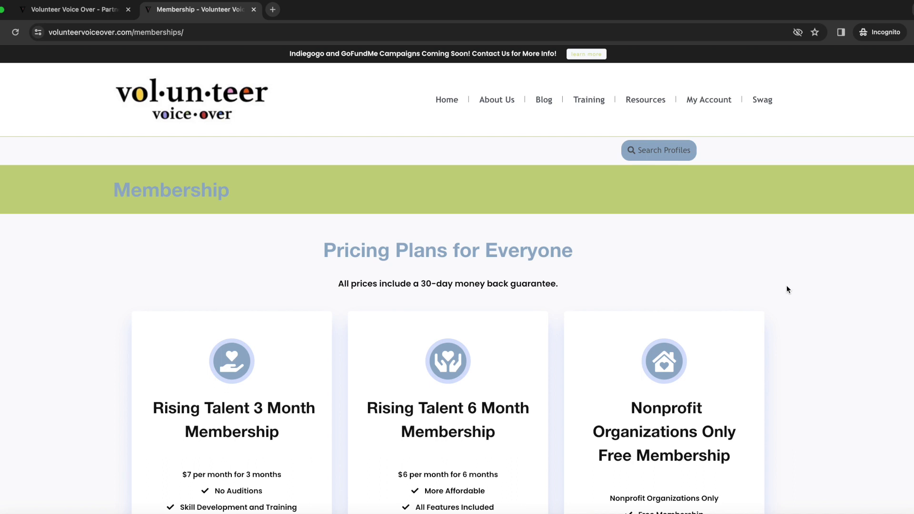
- Select the free Nonprofit Organizations Only membership package
scroll(788, 289, down, 5)
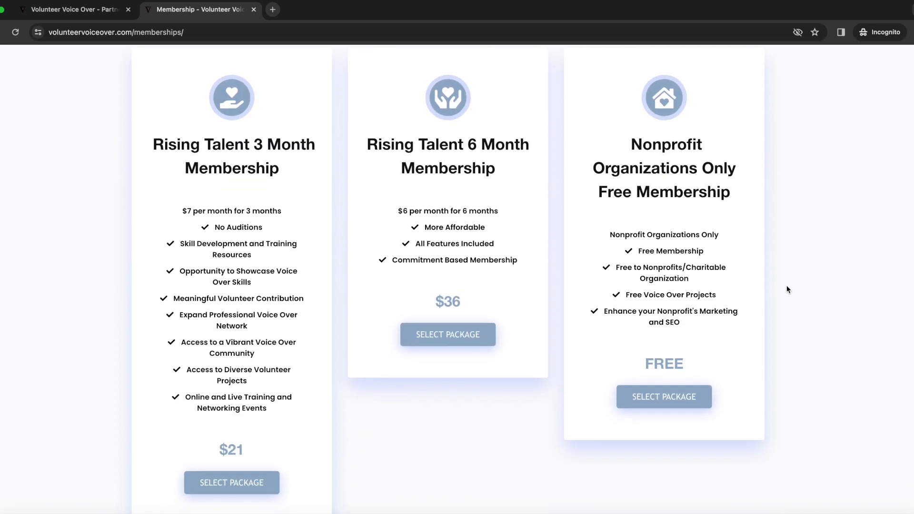
click(668, 398)
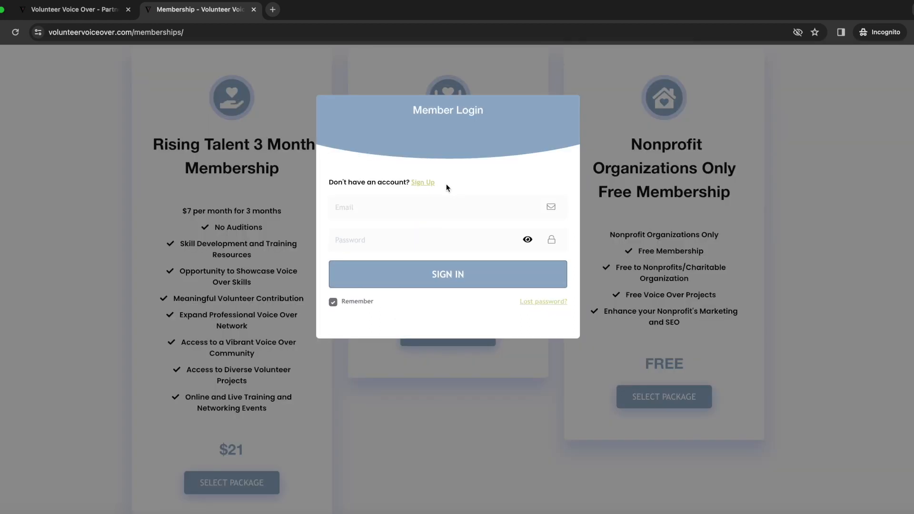
- Fill the Sign Up form with full name 'Beach Cleanup', email, password and username
click(421, 184)
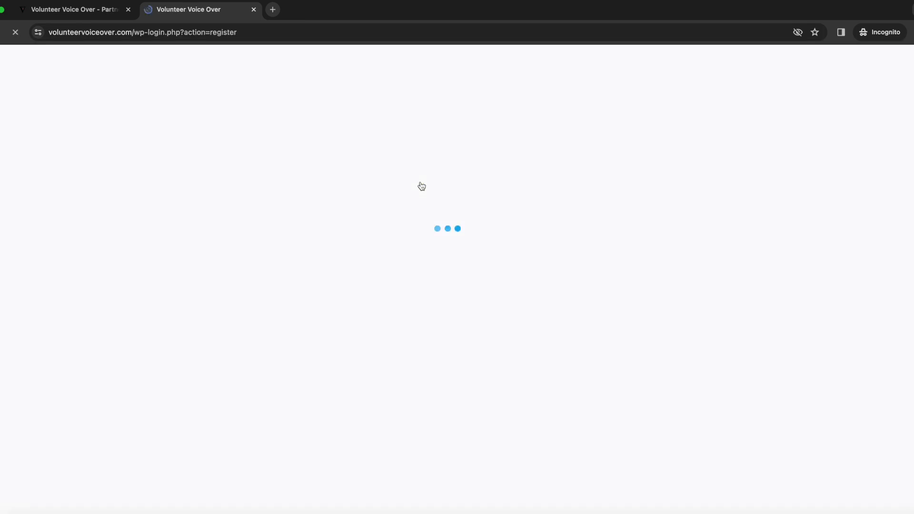
text(Beach Cleanup)
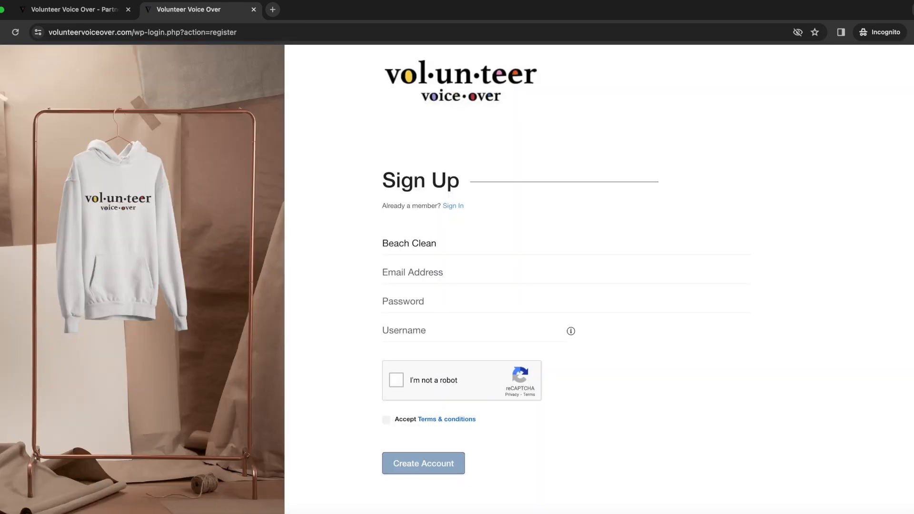
key(Tab)
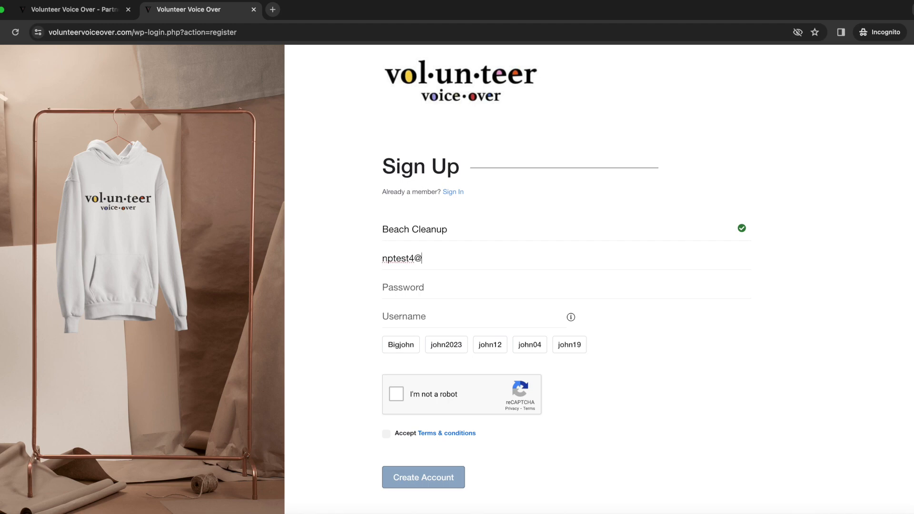
key(Tab)
text(•••••)
key(Tab)
text(Beach)
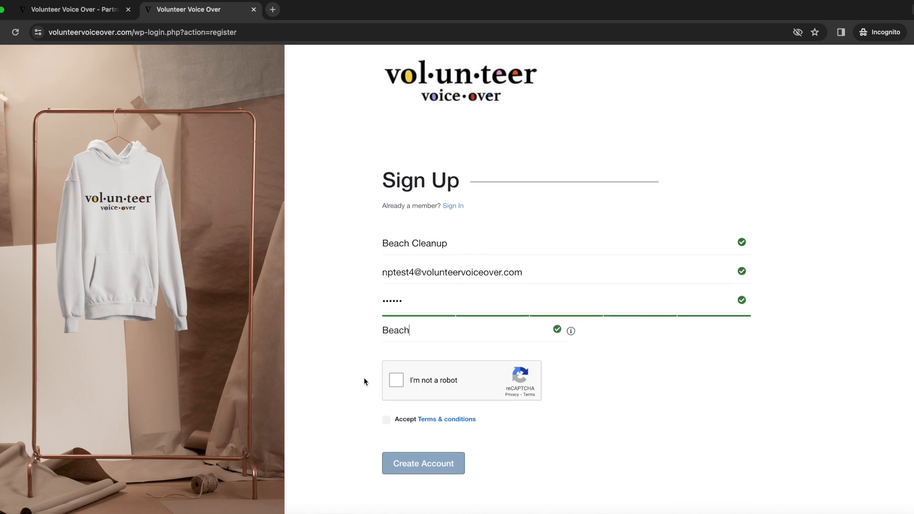
- Pass the reCAPTCHA by selecting the traffic-light squares
click(397, 381)
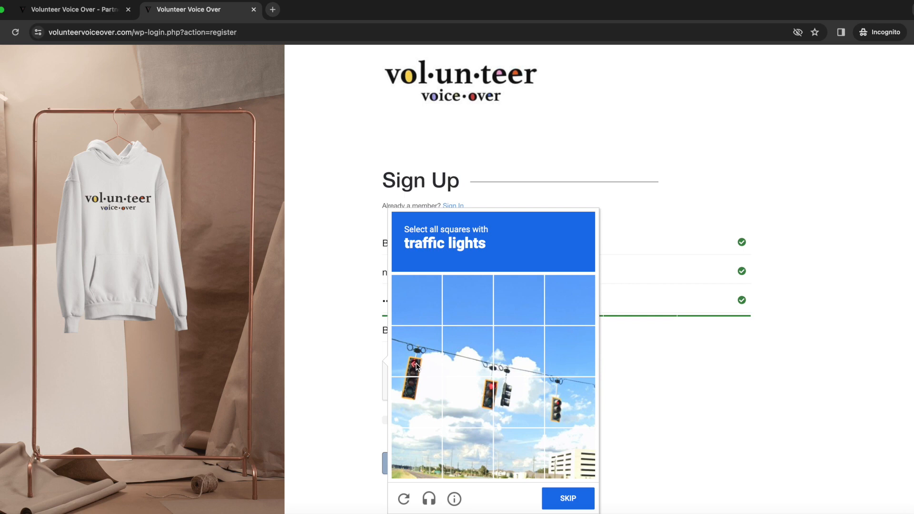
click(416, 366)
click(415, 392)
click(469, 403)
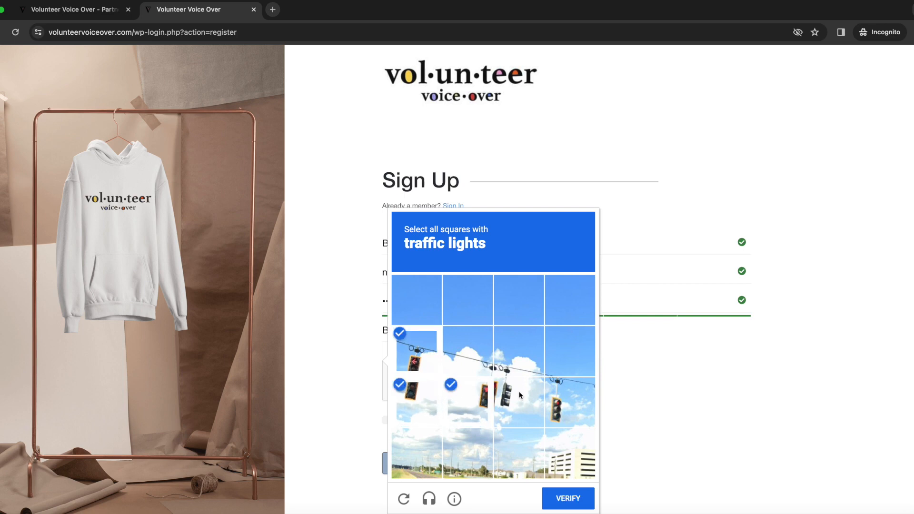
click(520, 396)
click(559, 398)
click(578, 499)
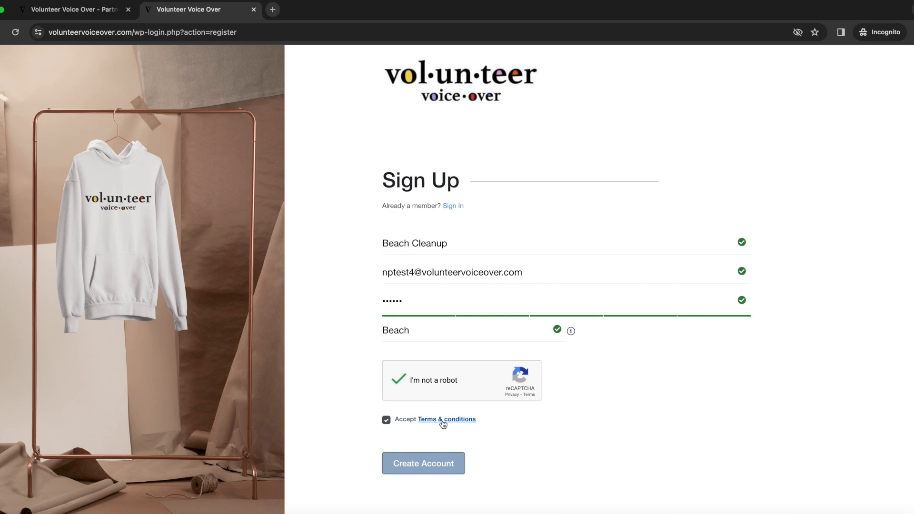
- Create the account and select the verification link in the Roundcube verification email
click(423, 464)
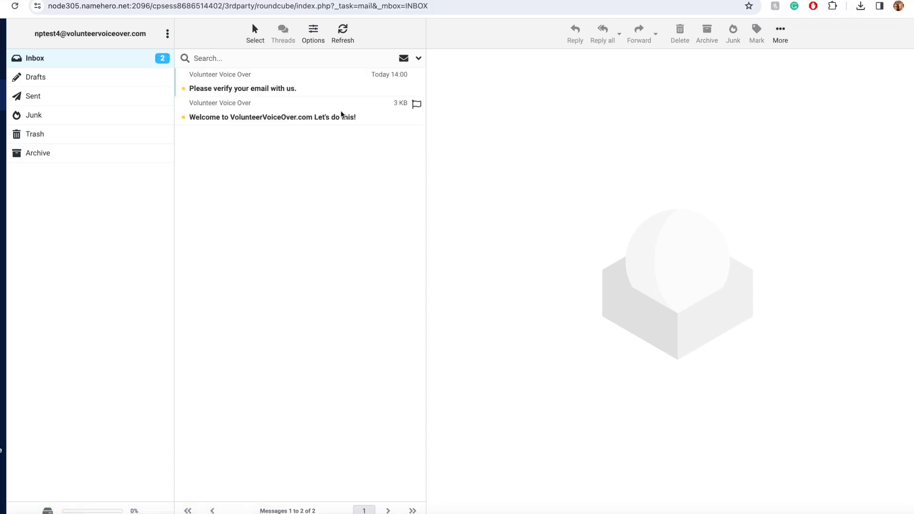
click(337, 114)
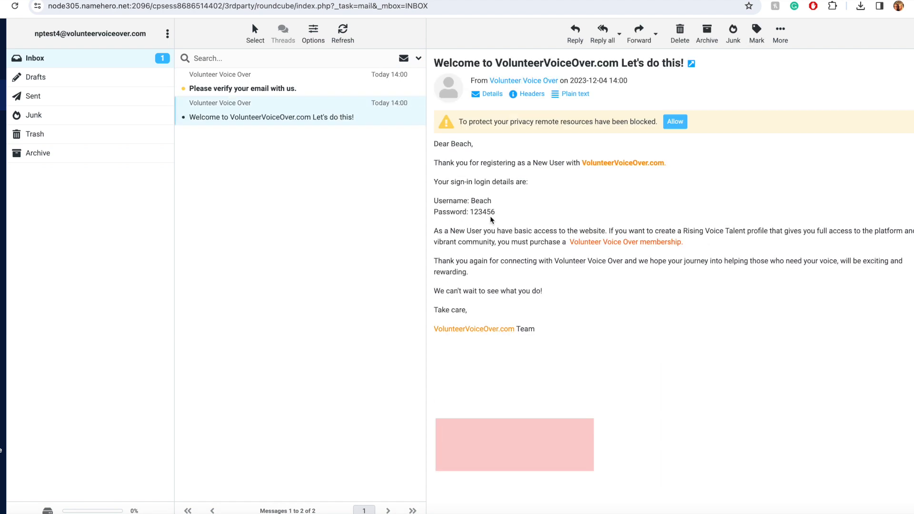
key(Up)
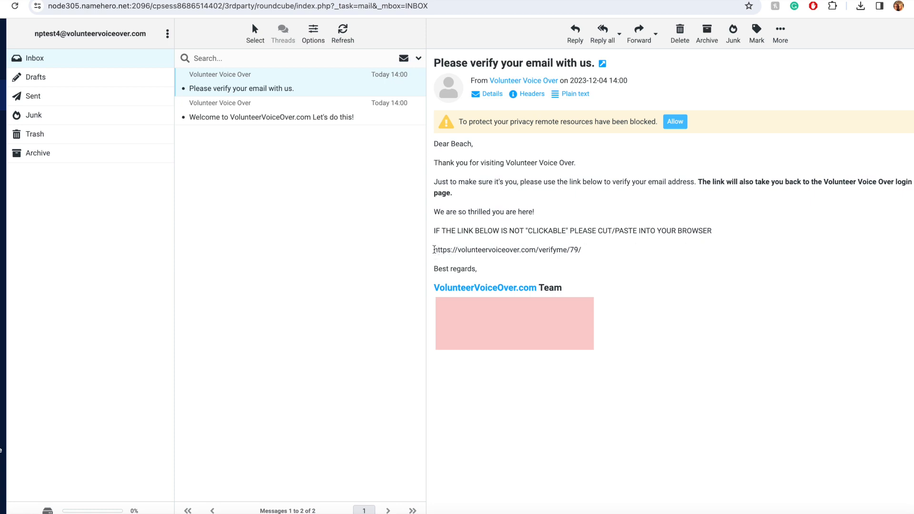
drag(434, 250, 586, 251)
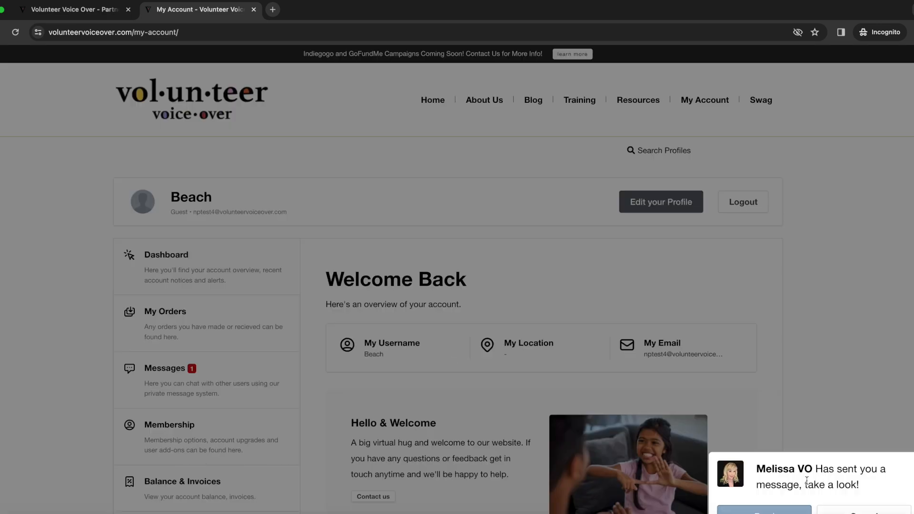
- Reply 'Thank You!' to the new message and close the messenger
click(778, 511)
text(Thank You!)
click(445, 333)
click(662, 206)
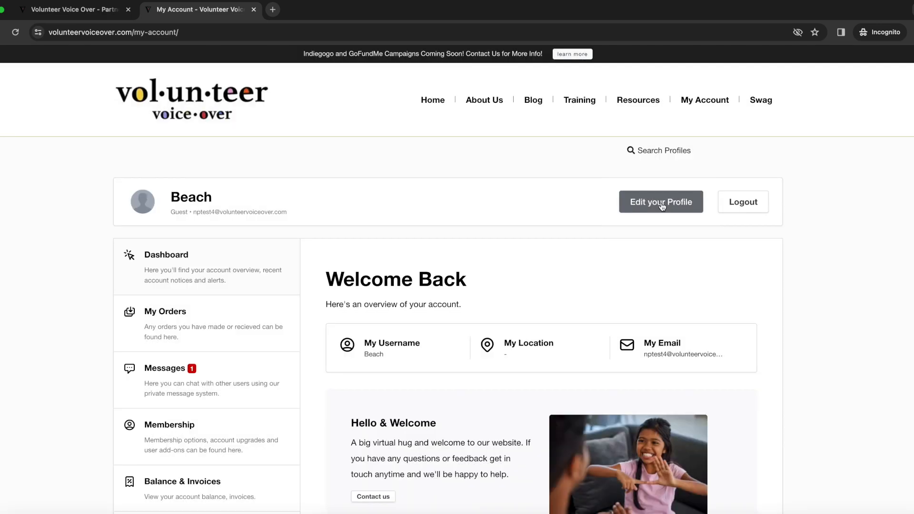
- Bring up the account's Membership upgrade plans
click(663, 206)
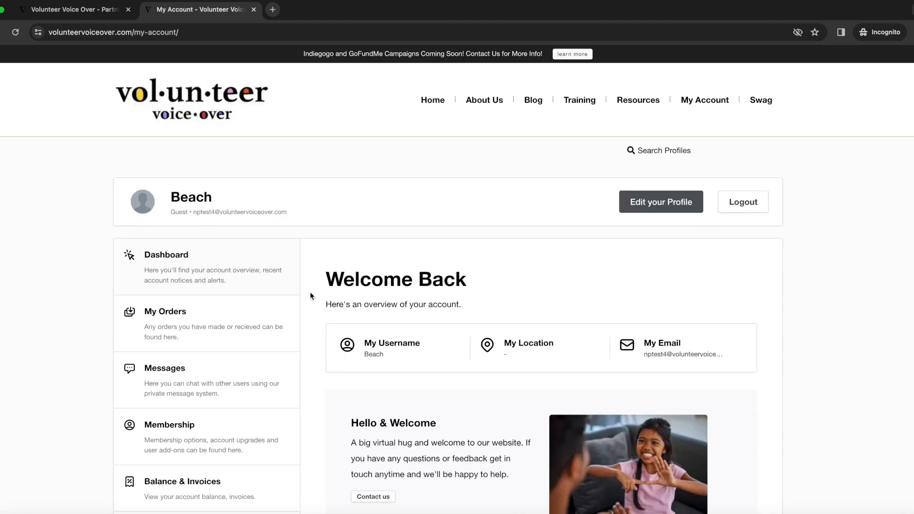
click(237, 433)
scroll(670, 395, down, 2)
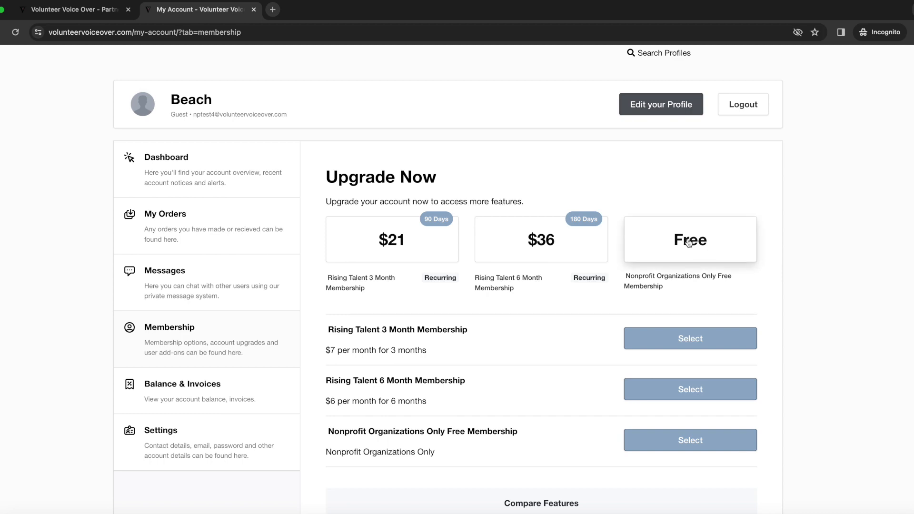
- Order the free nonprofit plan, review its $0.00 invoice, and return to the account
click(702, 443)
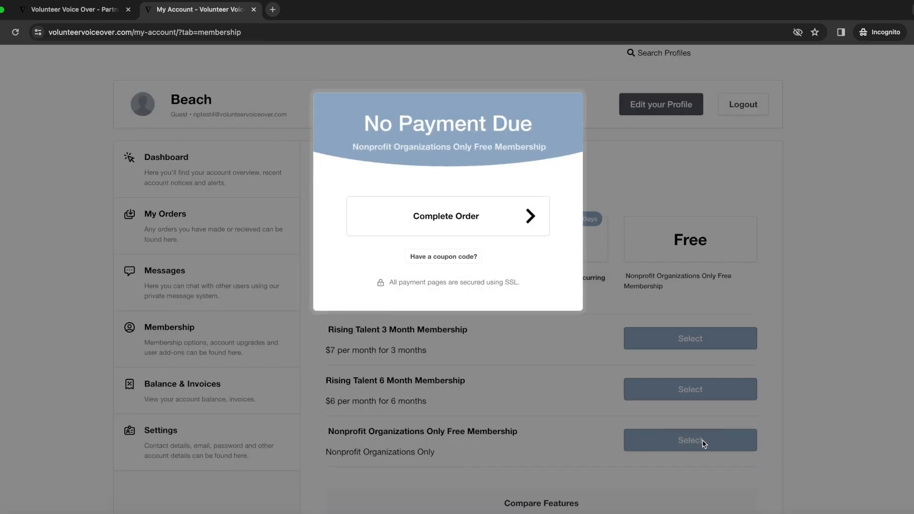
click(472, 218)
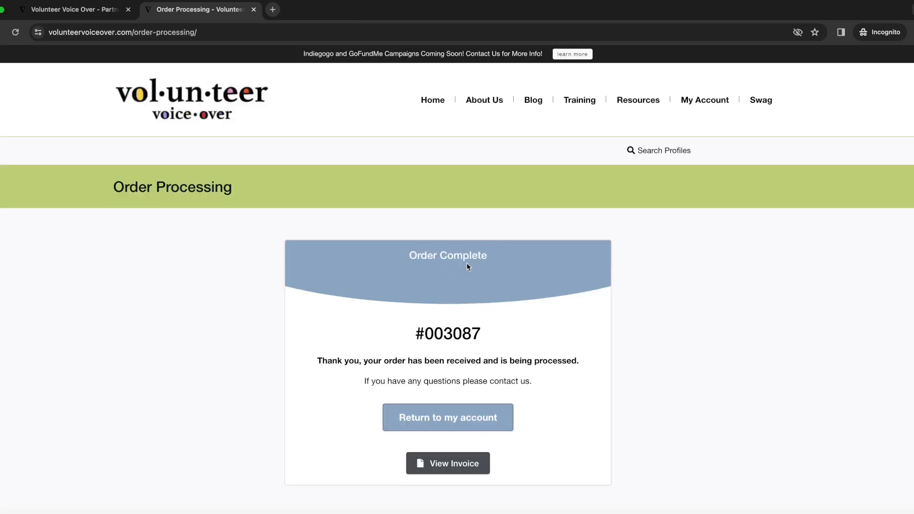
click(455, 466)
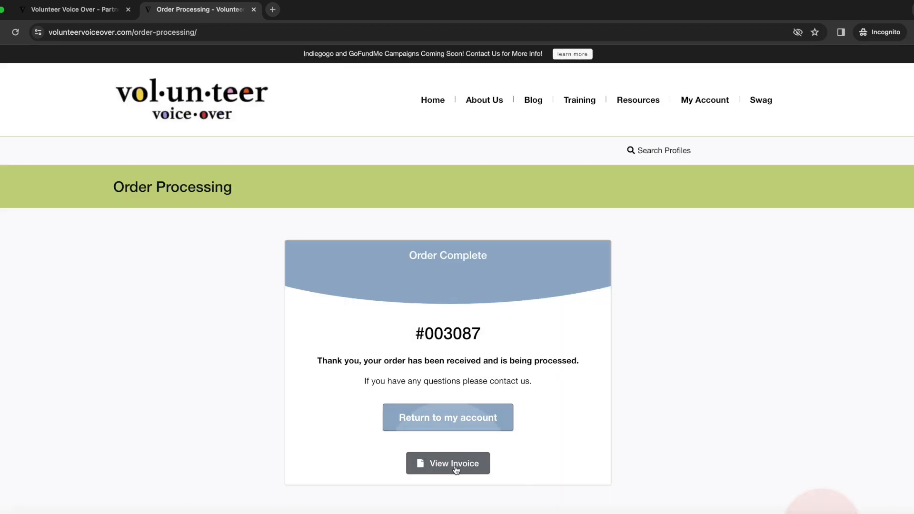
click(455, 464)
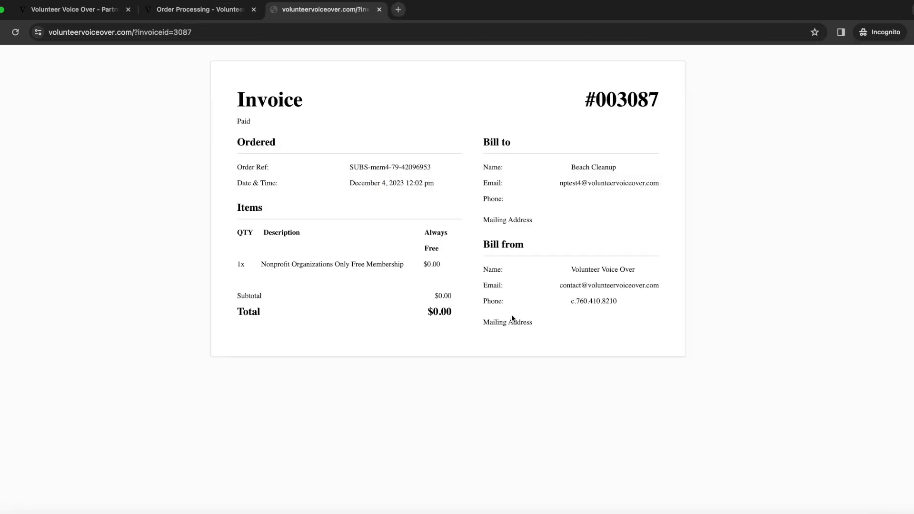
click(379, 10)
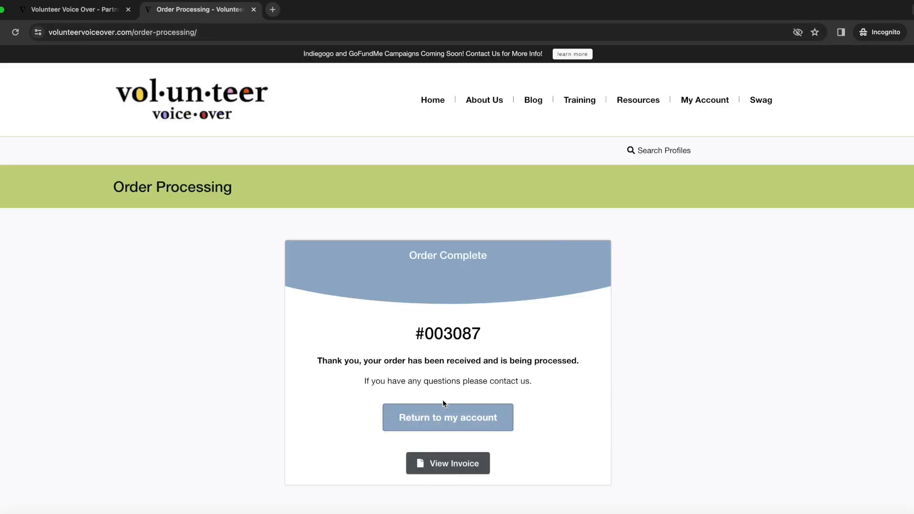
click(444, 418)
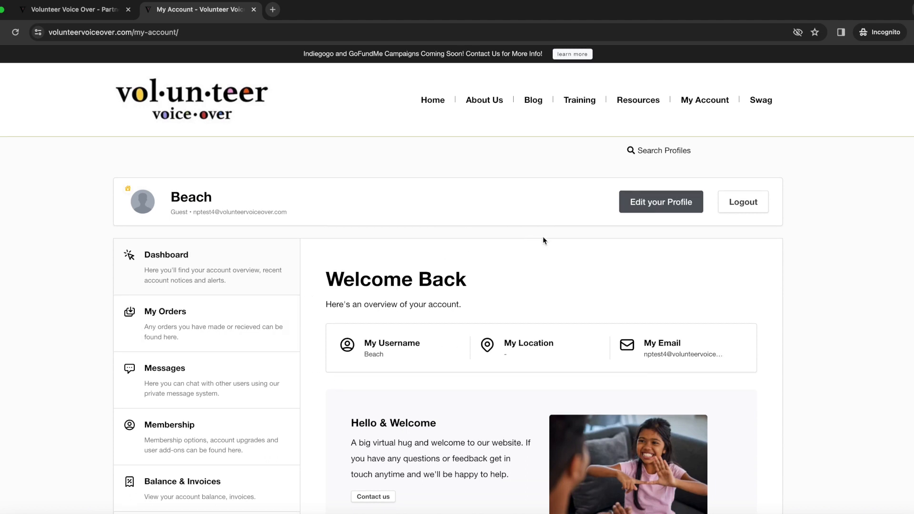
- Create profile 'Nonprofit Beach Cleanup' under category Nonprofit Organization and continue to Description
click(663, 205)
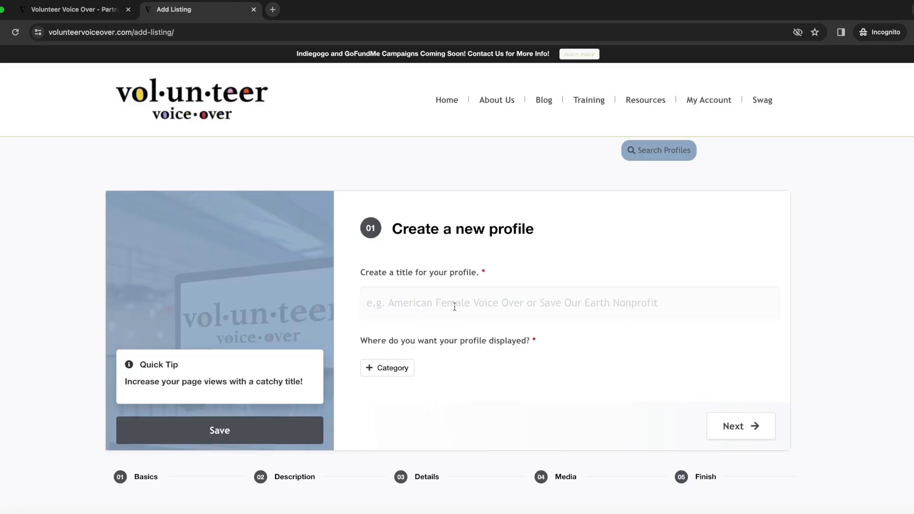
text(Non)
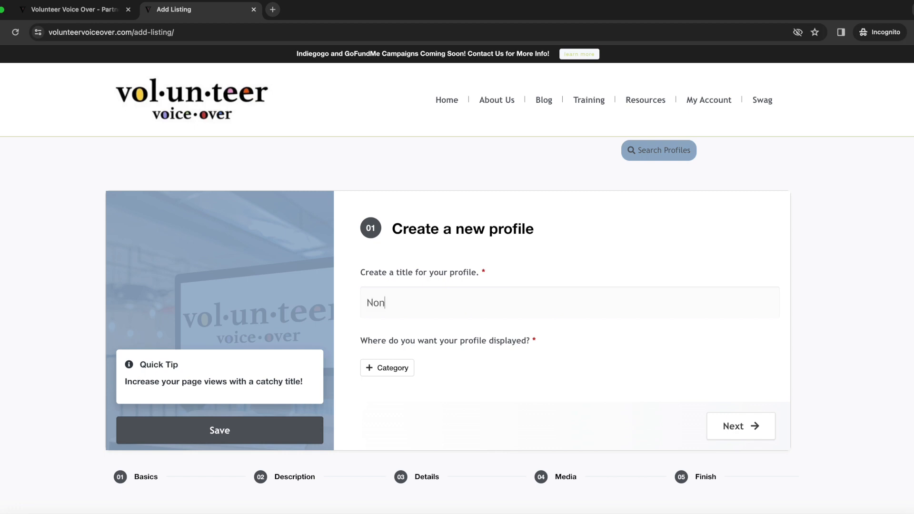
text(profit Beach Cleanup)
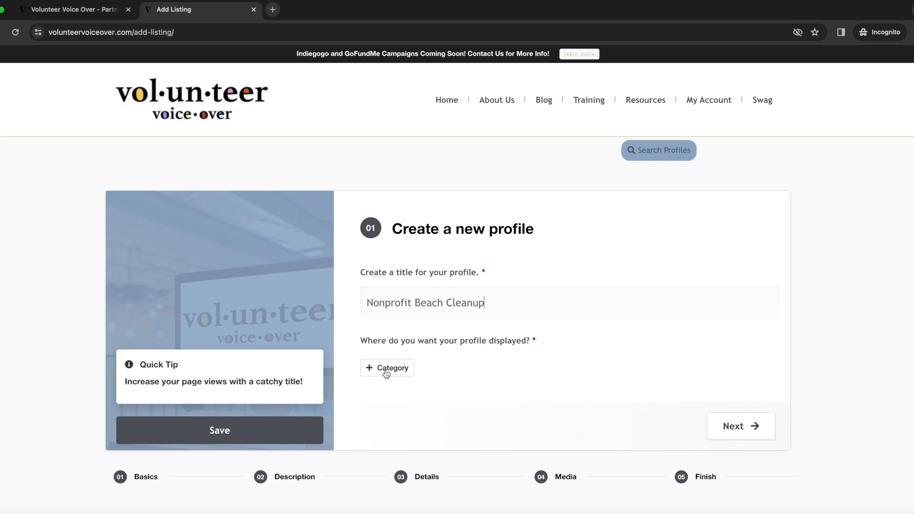
click(385, 373)
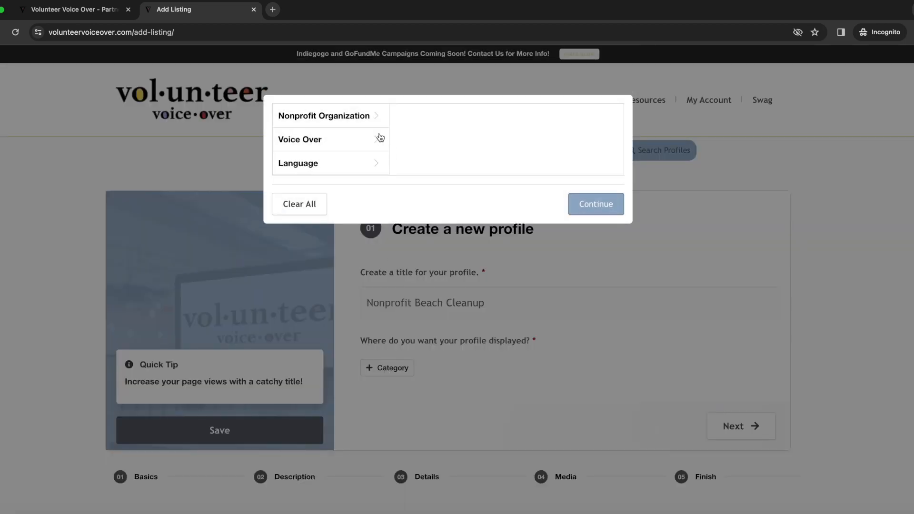
click(370, 117)
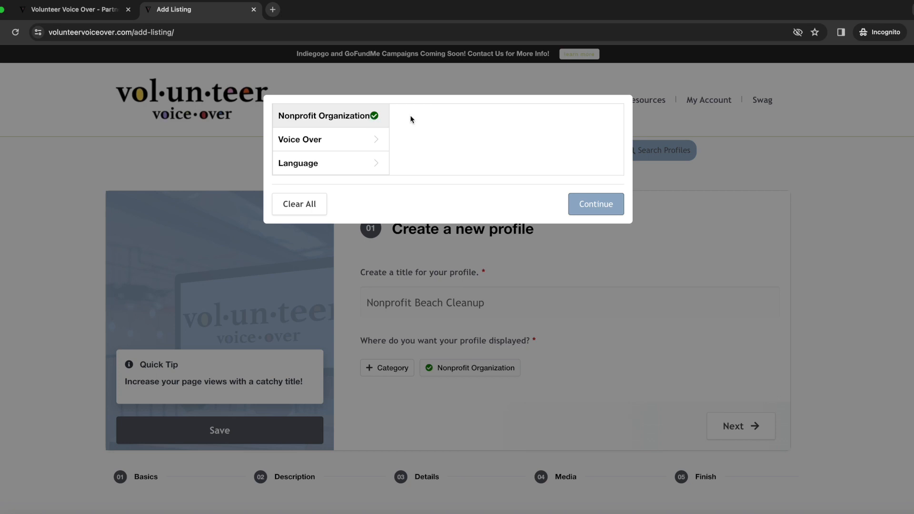
click(581, 210)
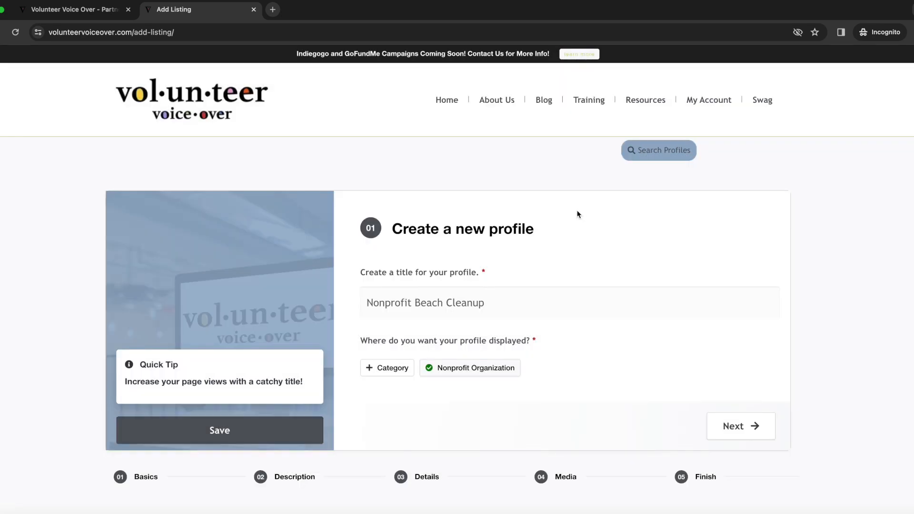
click(737, 427)
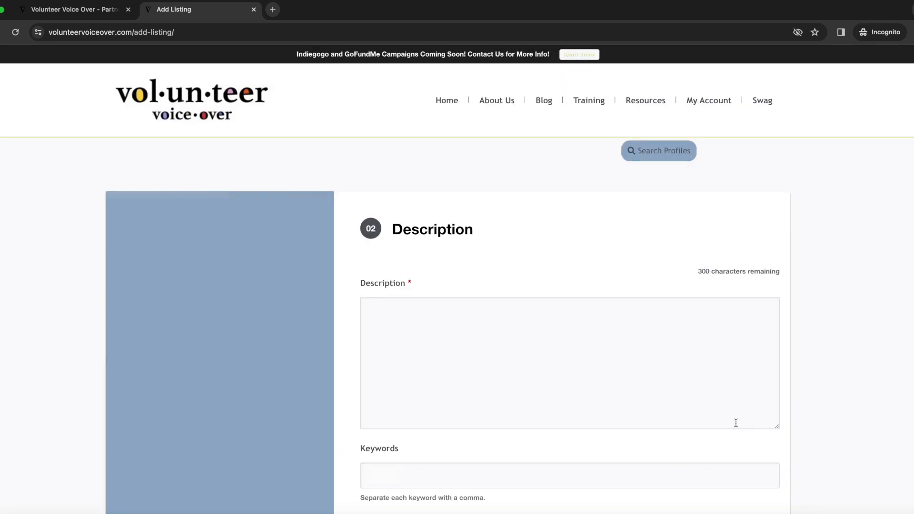
- Paste the sample beach-cleanup paragraphs from the document into the Description field
click(862, 509)
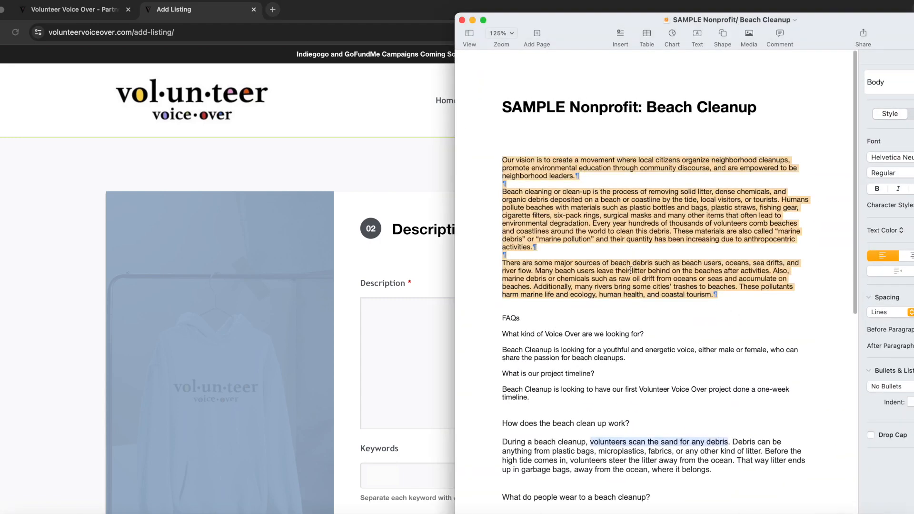
right_click(626, 228)
click(641, 275)
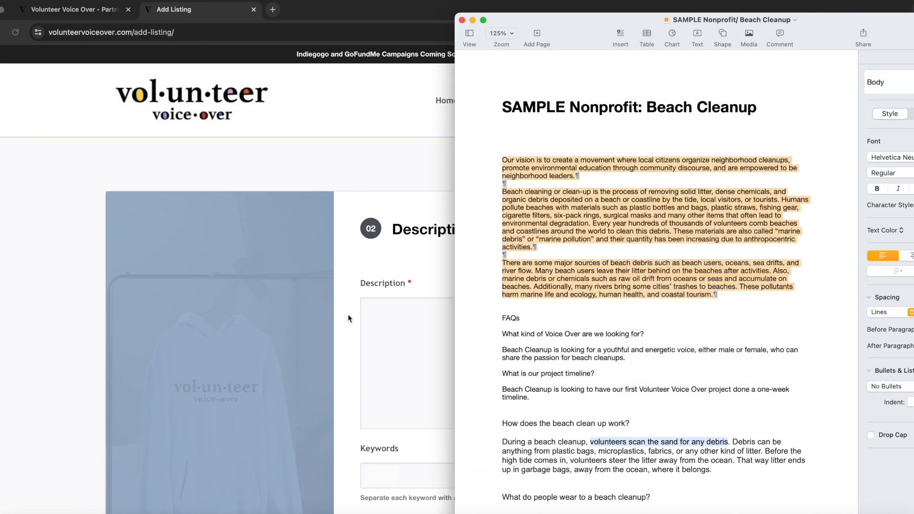
click(385, 309)
right_click(386, 309)
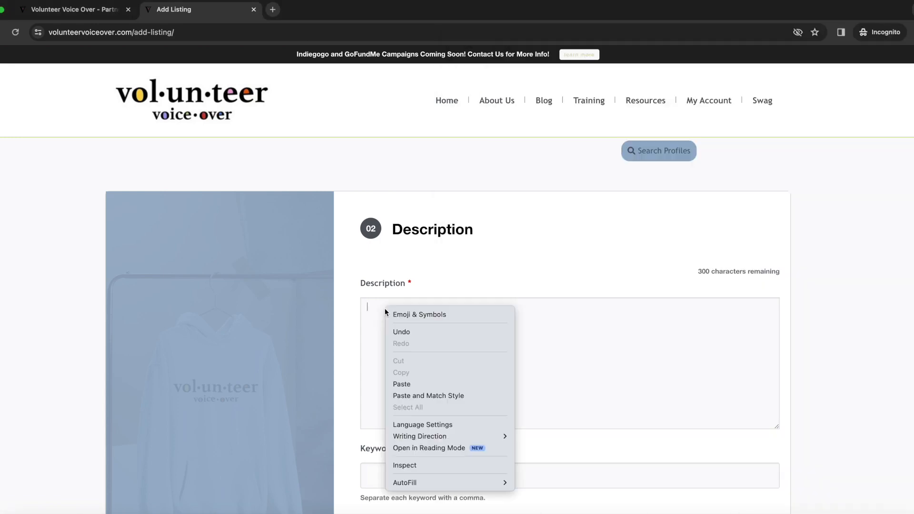
click(413, 380)
- Add keywords 'beach' and 'clean up' and the Nonprofit Organization skill
scroll(478, 381, down, 1)
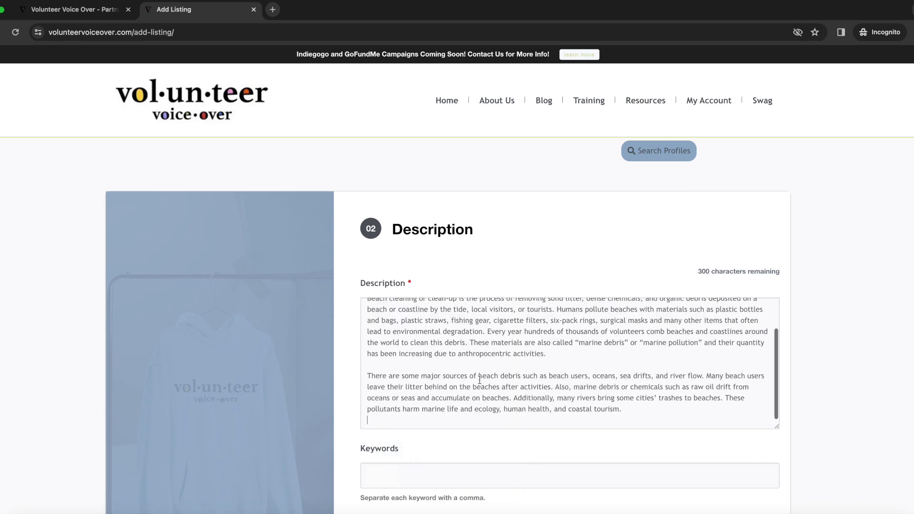
click(412, 476)
text(beach)
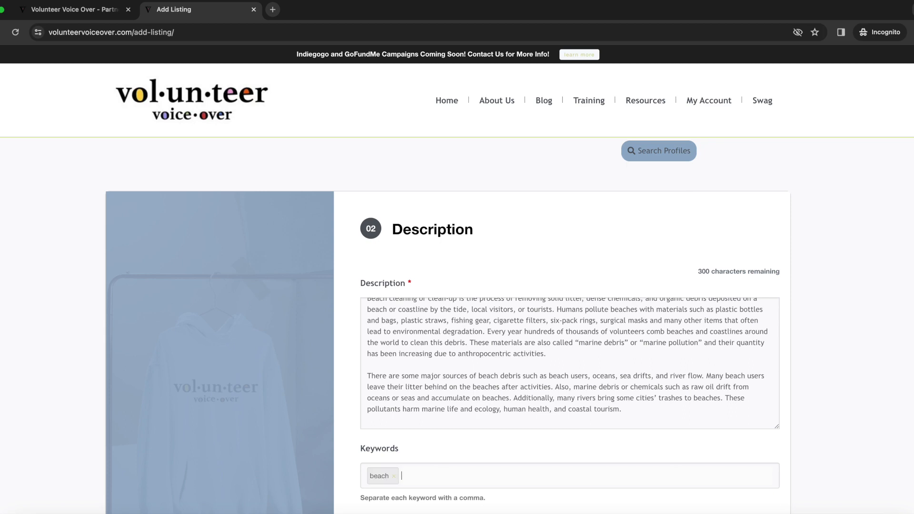
text(,clean up,)
scroll(346, 234, down, 8)
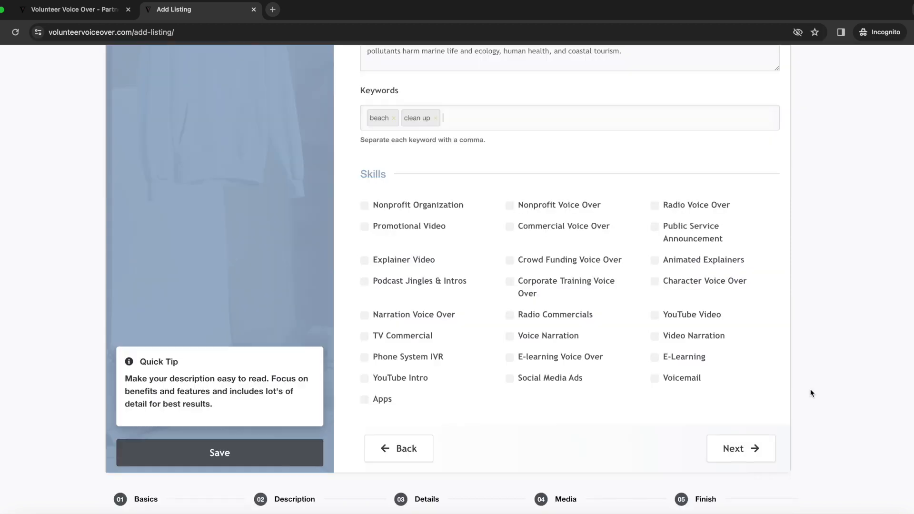
click(366, 206)
- In Details, title the free plan 'Beach Cleanup' and paste the beach-pollution description
click(735, 450)
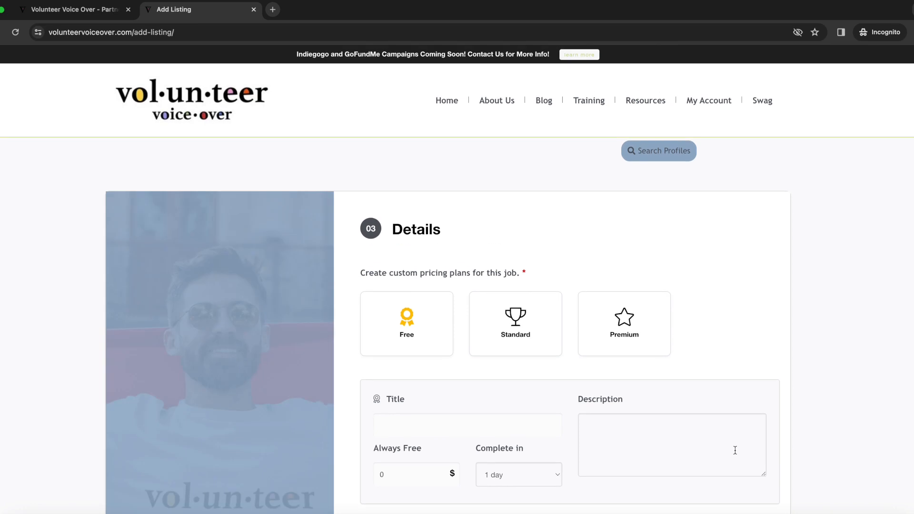
scroll(408, 330, down, 3)
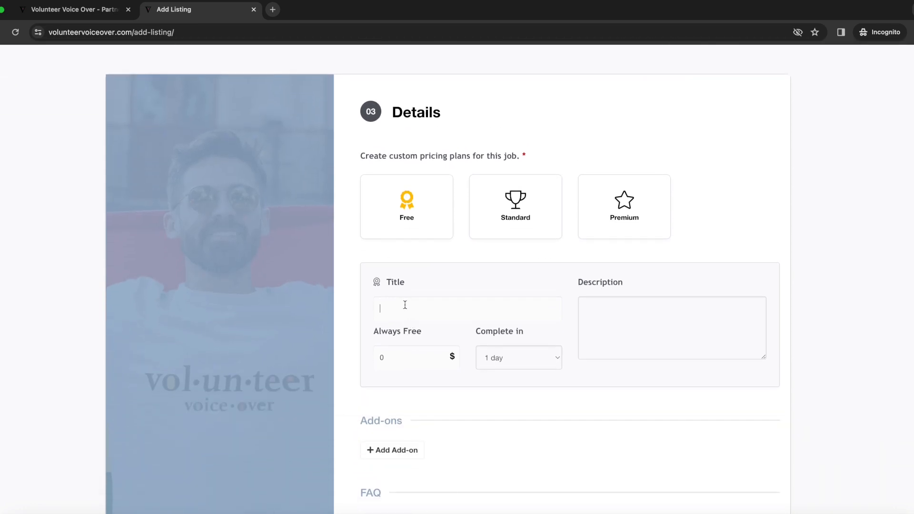
text(Beach Cleanup)
key(Tab)
click(591, 305)
key(ctrl+v)
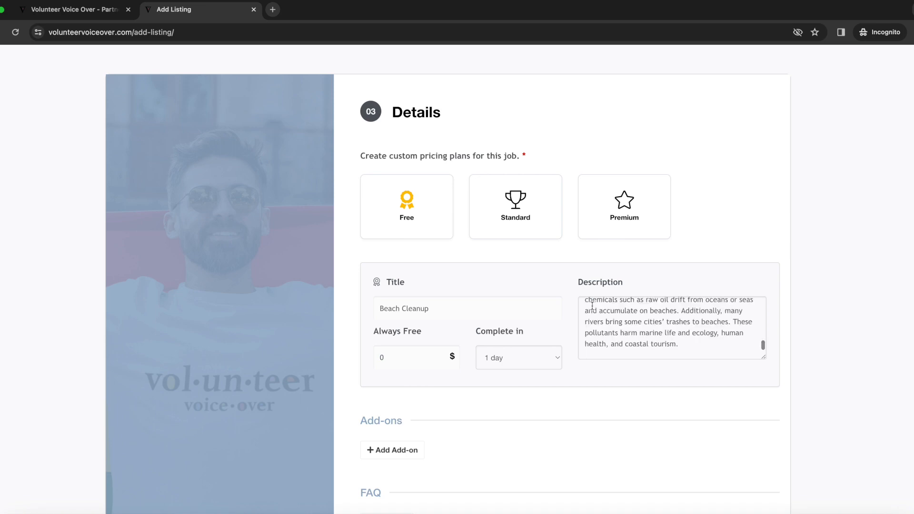
click(541, 360)
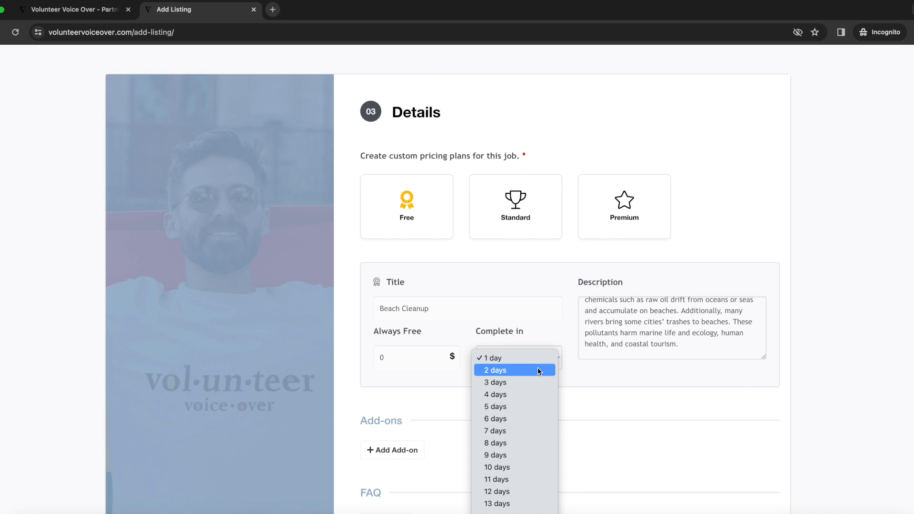
- Set completion to 2 days and add an FAQ with the project timeline question and answer
click(540, 372)
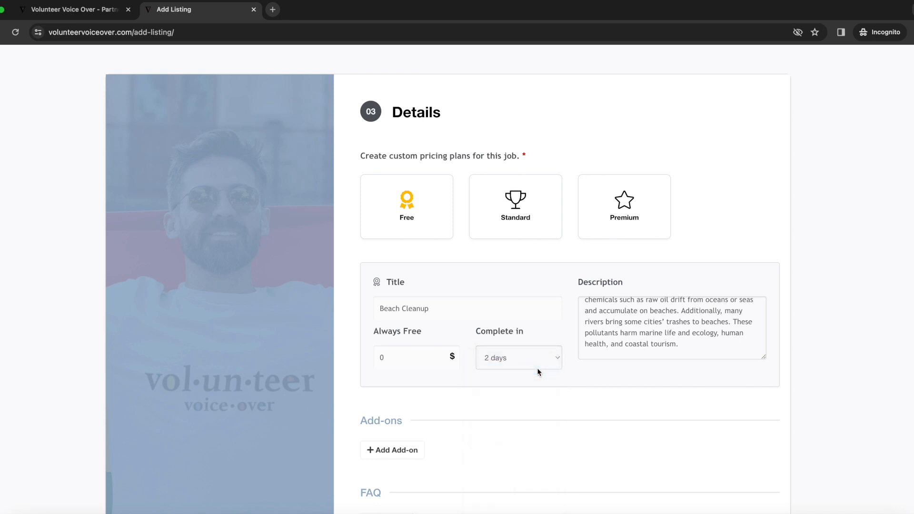
scroll(537, 371, down, 5)
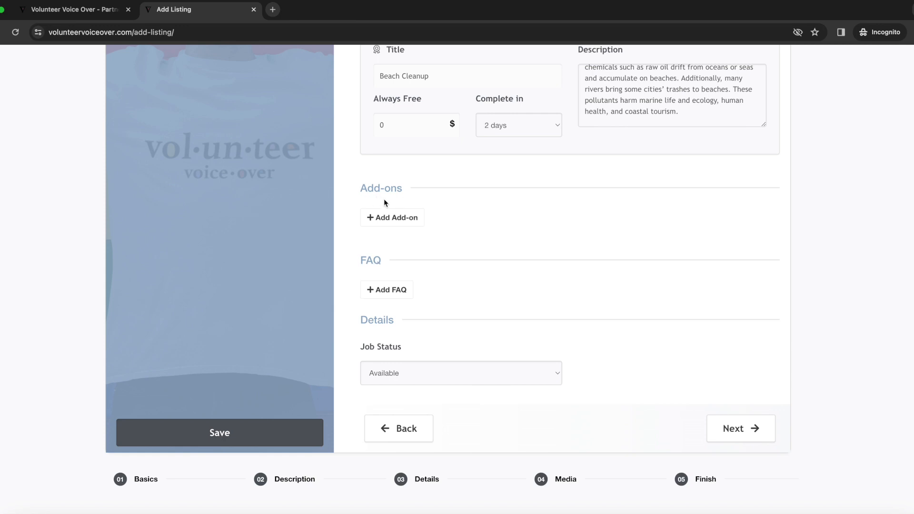
click(386, 291)
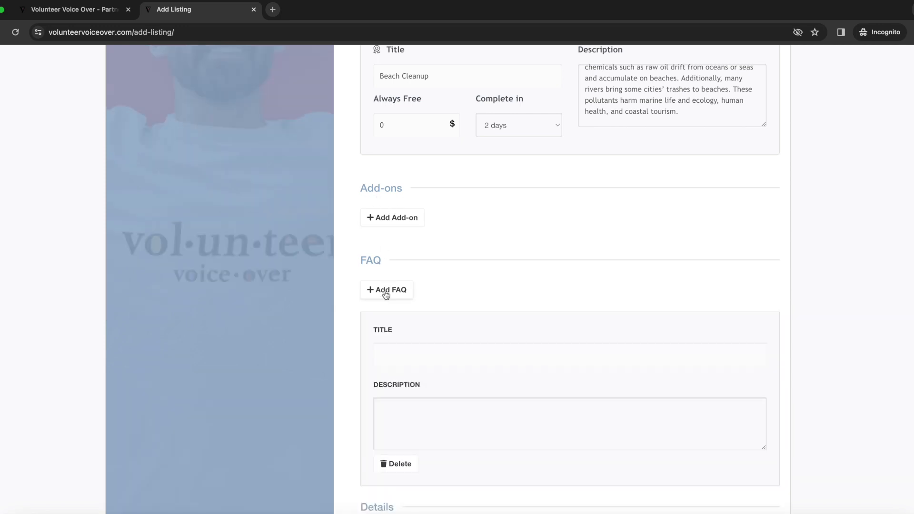
click(392, 352)
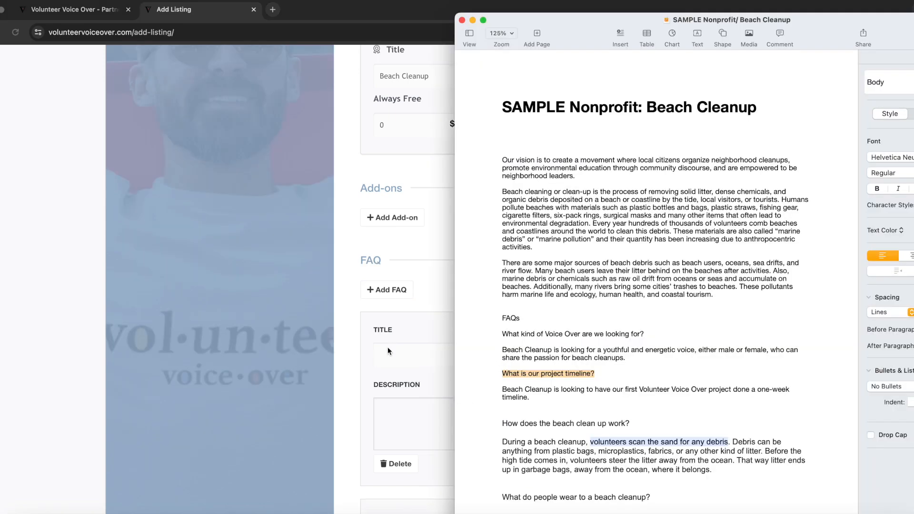
click(389, 353)
key(super+v)
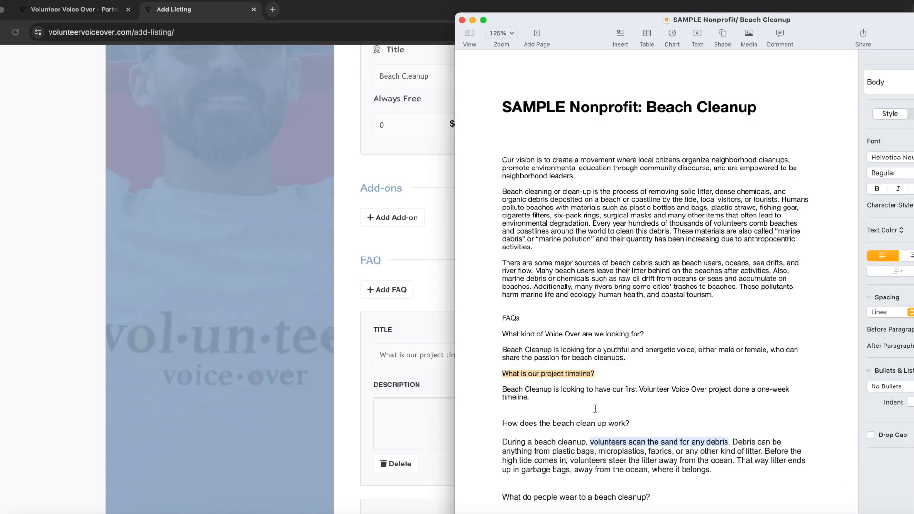
drag(550, 403, 499, 391)
click(412, 418)
key(super+v)
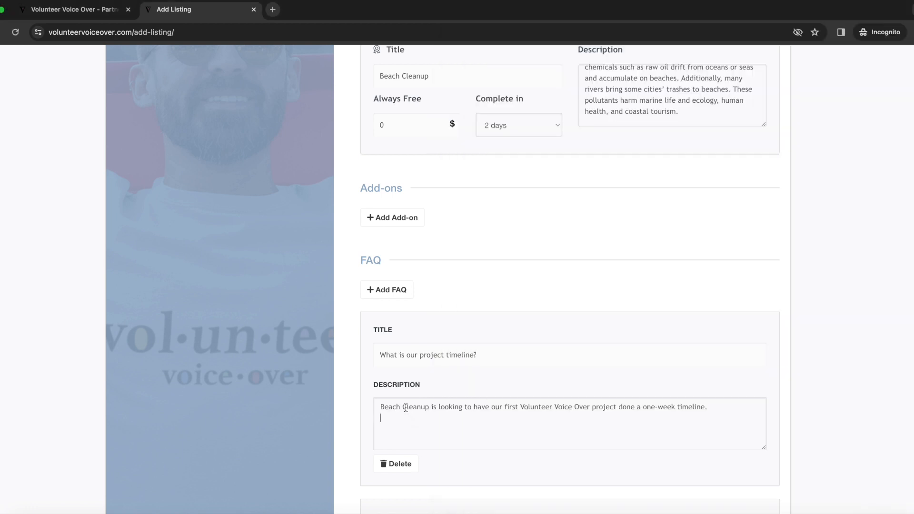
- Add a second FAQ entry, keep Job Status Available, and continue to Media
click(391, 292)
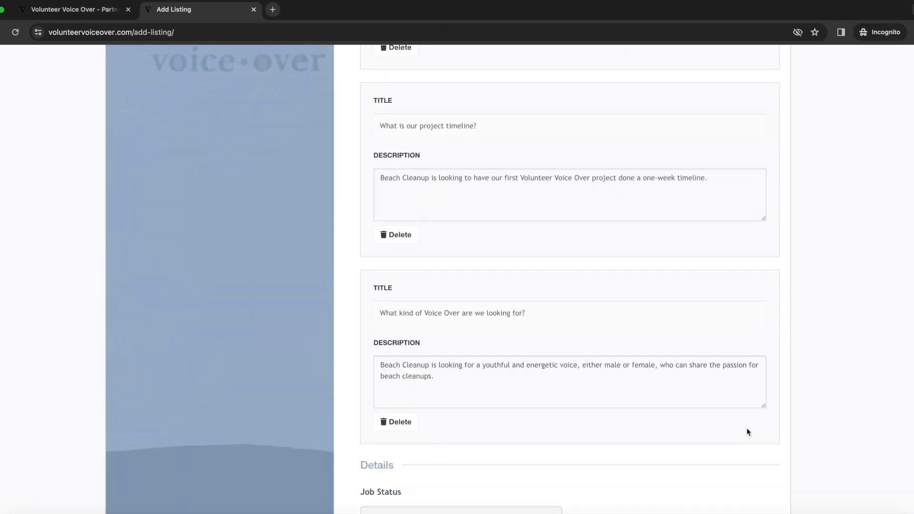
scroll(746, 427, down, 5)
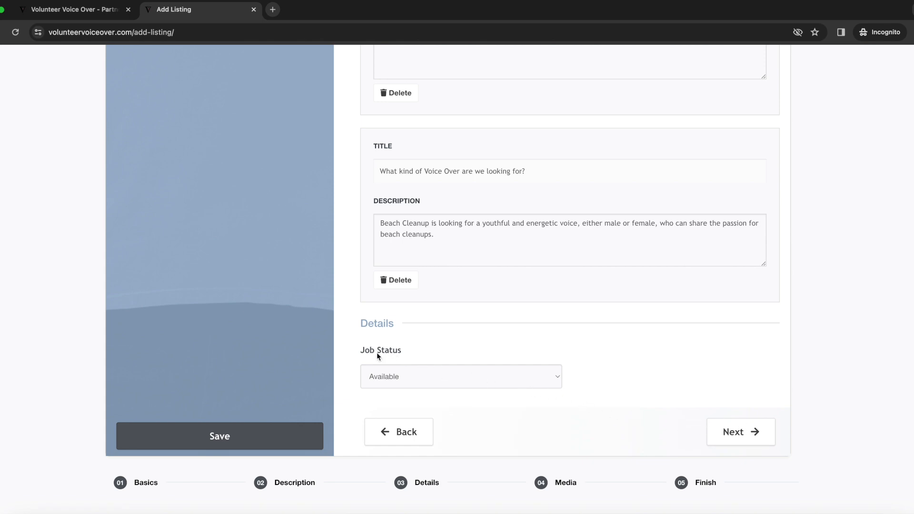
click(506, 377)
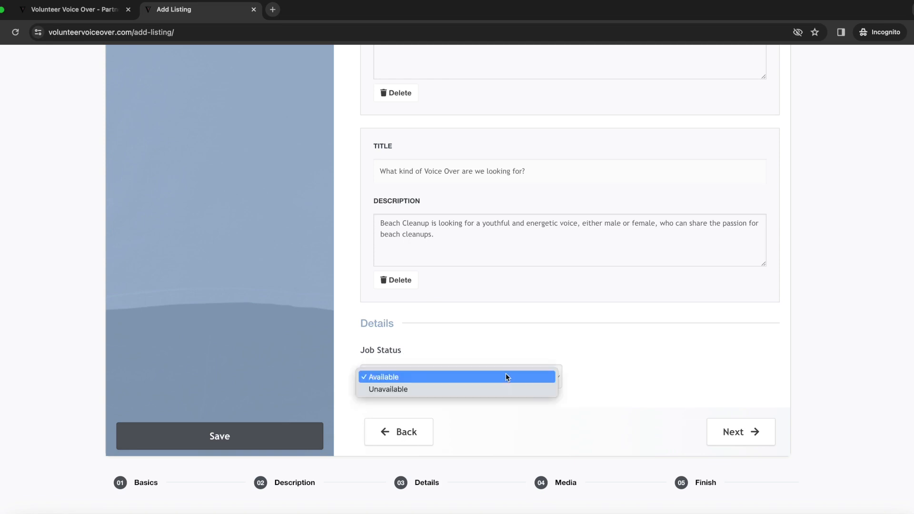
click(506, 377)
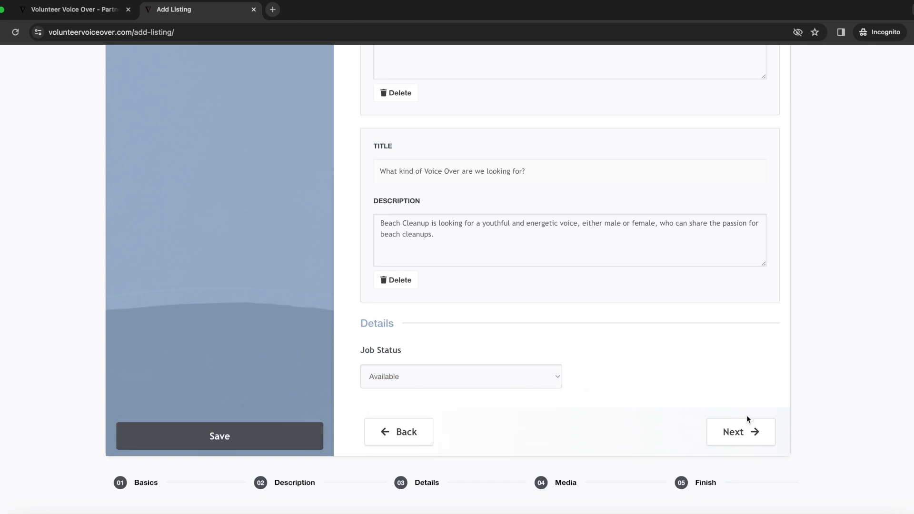
click(754, 433)
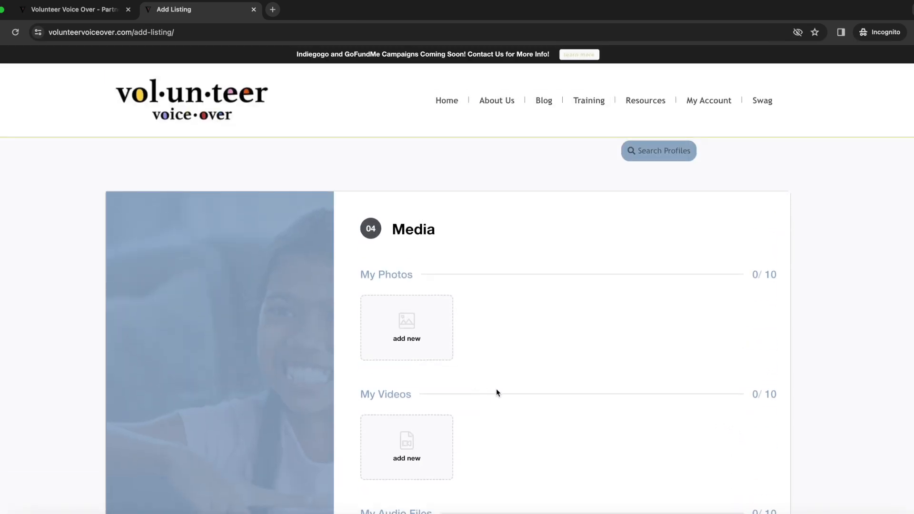
- Upload the beach-cleanup photos Untitled (1)–(7).jpeg under My Photos
click(408, 326)
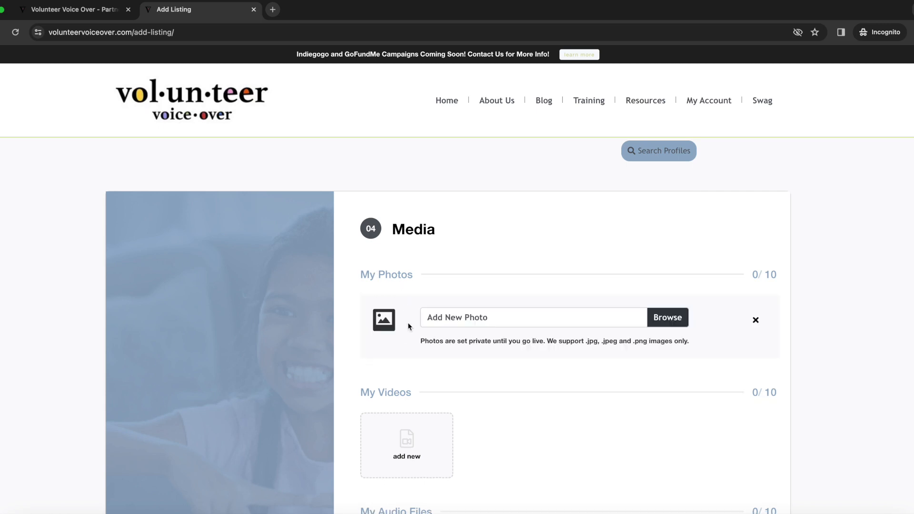
click(674, 323)
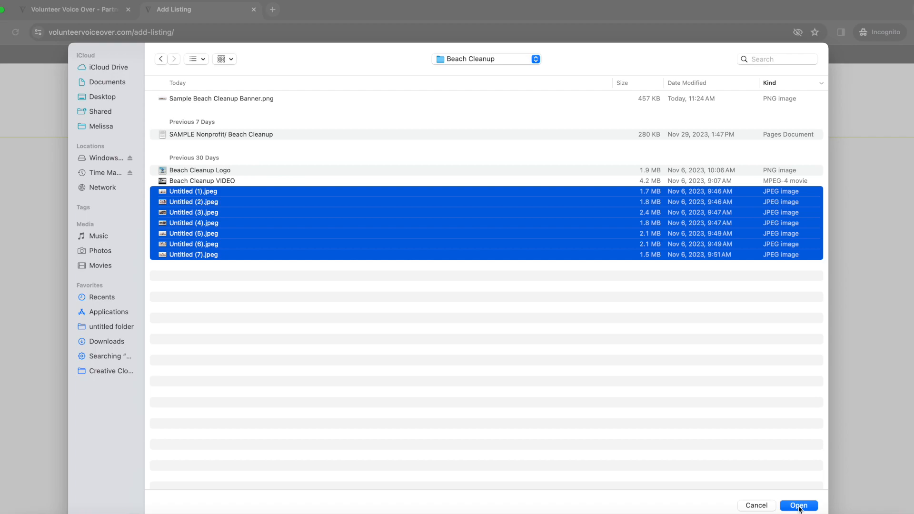
click(799, 507)
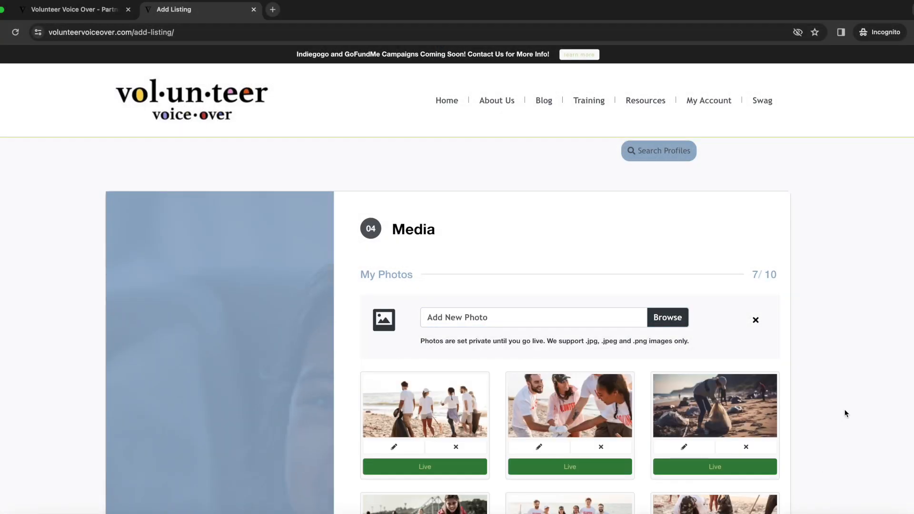
- Start adding a new video under My Videos
scroll(846, 414, down, 5)
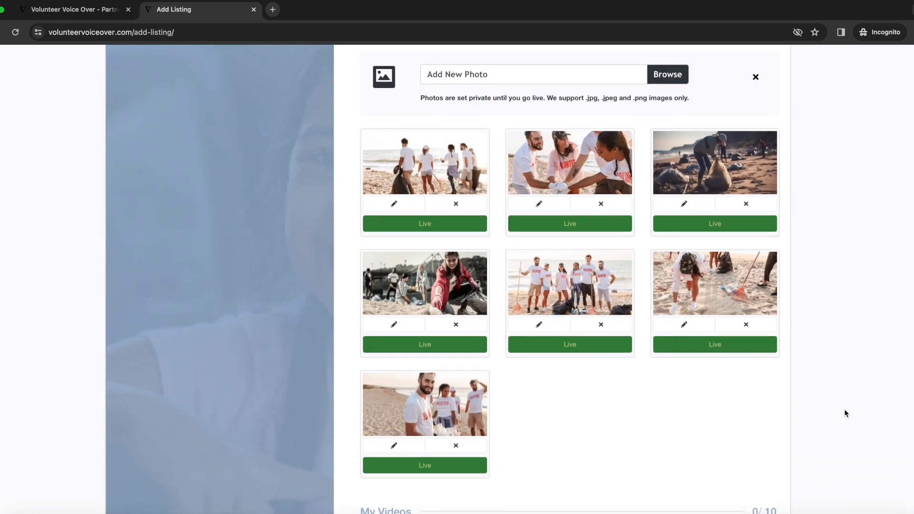
scroll(845, 414, down, 5)
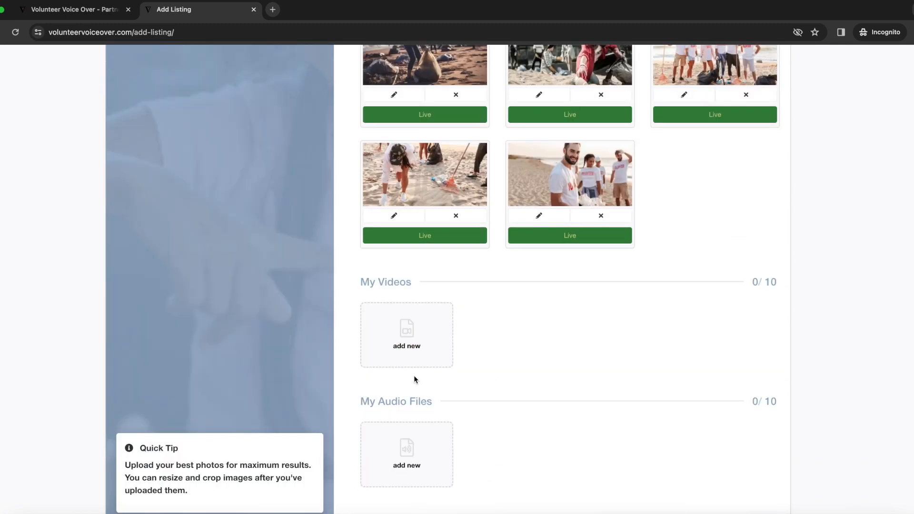
click(407, 336)
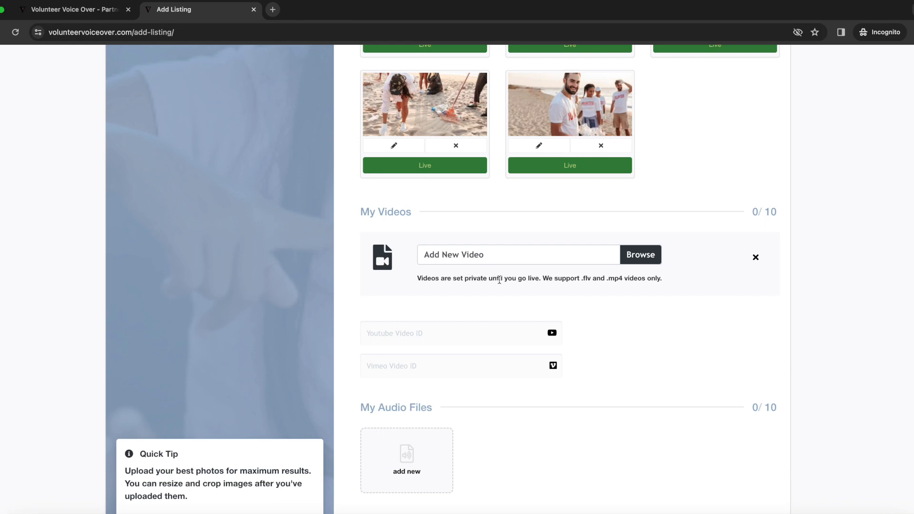
scroll(699, 314, down, 3)
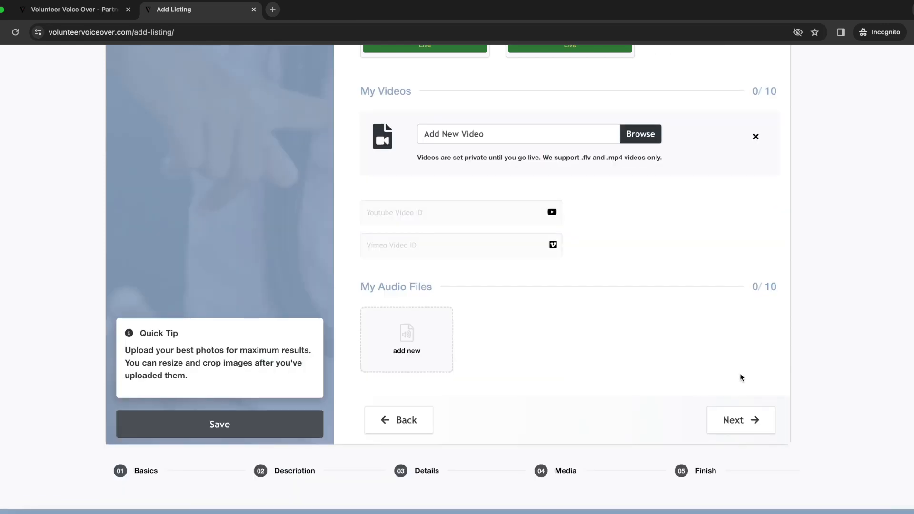
- Advance to Finish, pass the reCAPTCHA check and save the Nonprofit Beach Cleanup listing
click(738, 422)
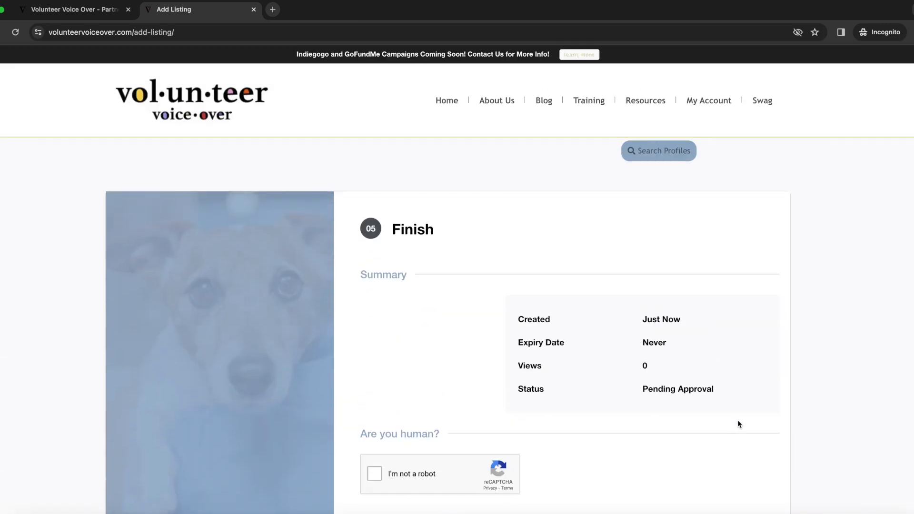
click(374, 476)
scroll(712, 475, down, 3)
click(753, 399)
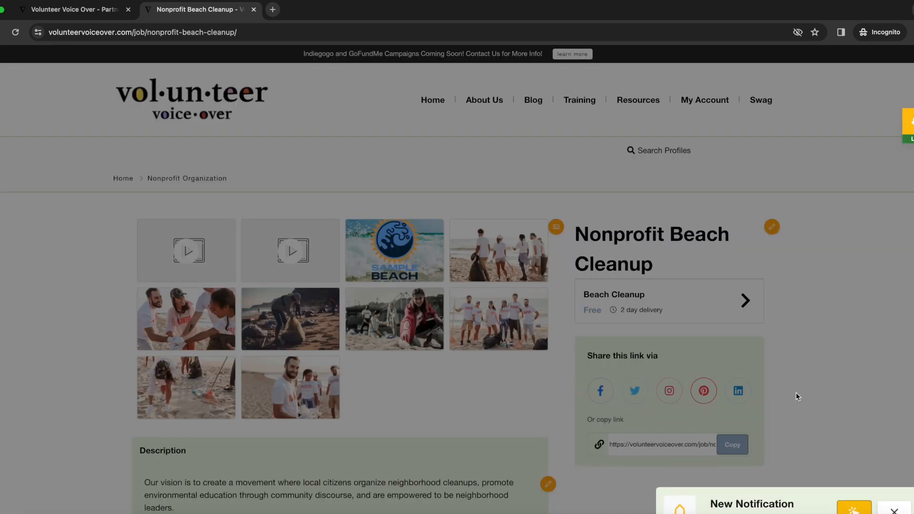
- Expand the 'How does the beach clean up work?' FAQ answer, then go to My Account
click(833, 470)
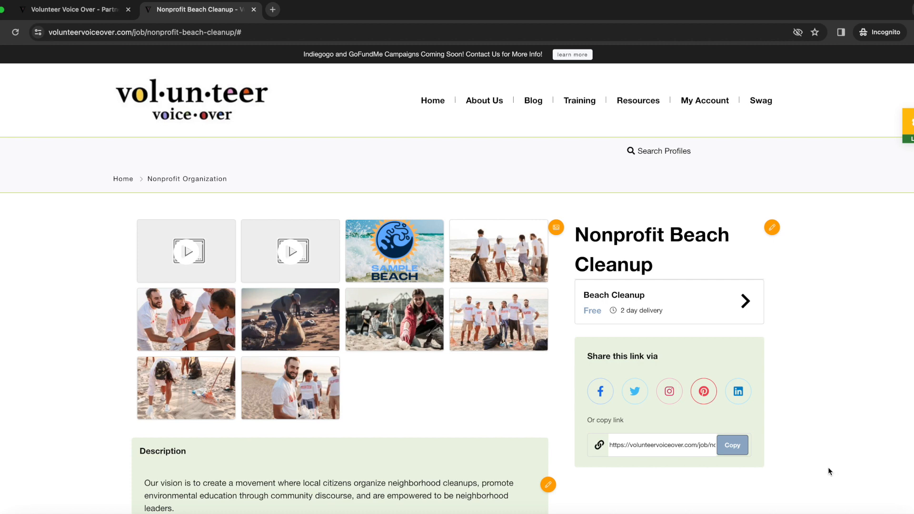
scroll(828, 467, down, 1)
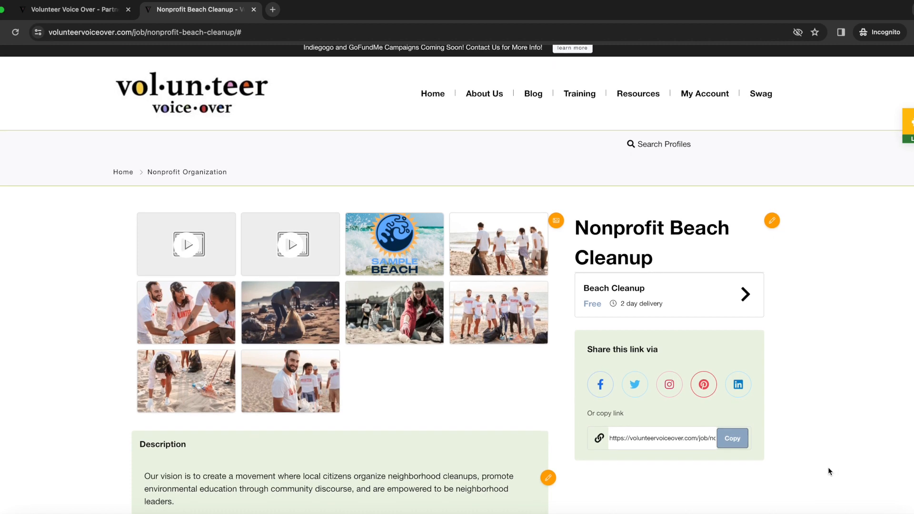
scroll(827, 467, down, 7)
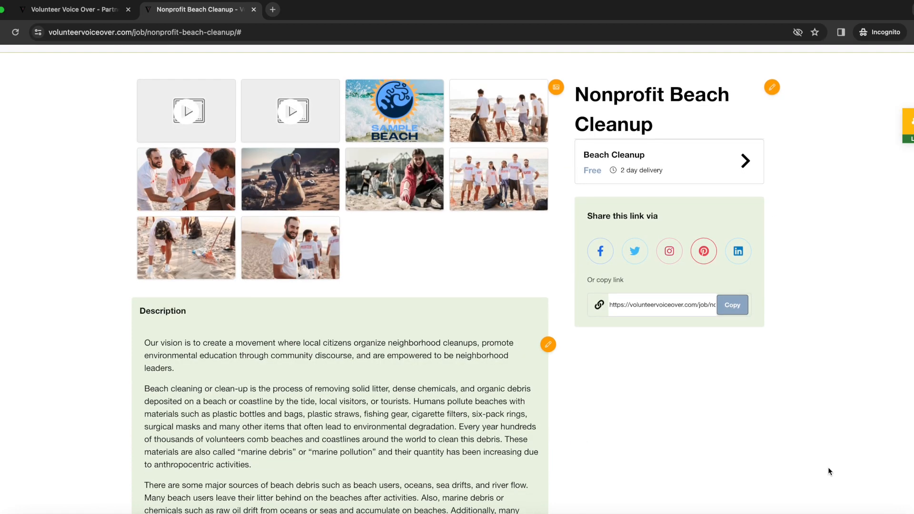
scroll(829, 471, down, 1)
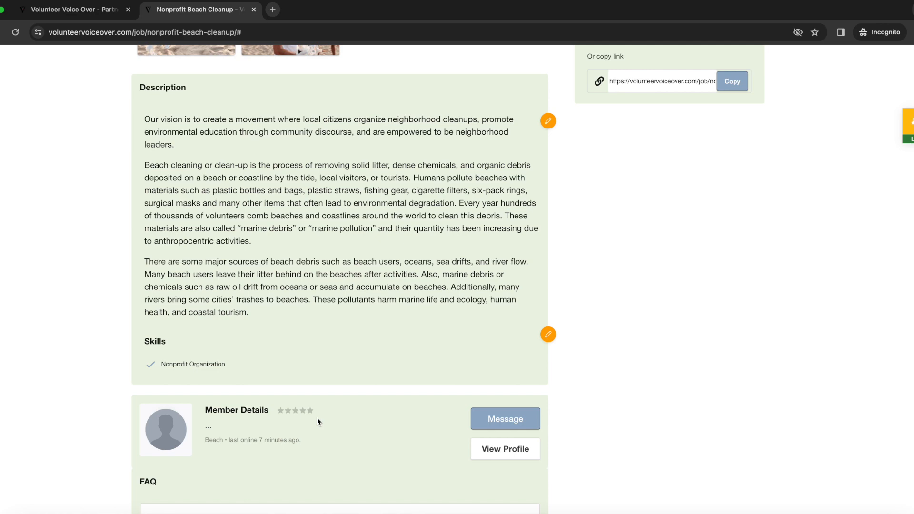
scroll(346, 418, down, 5)
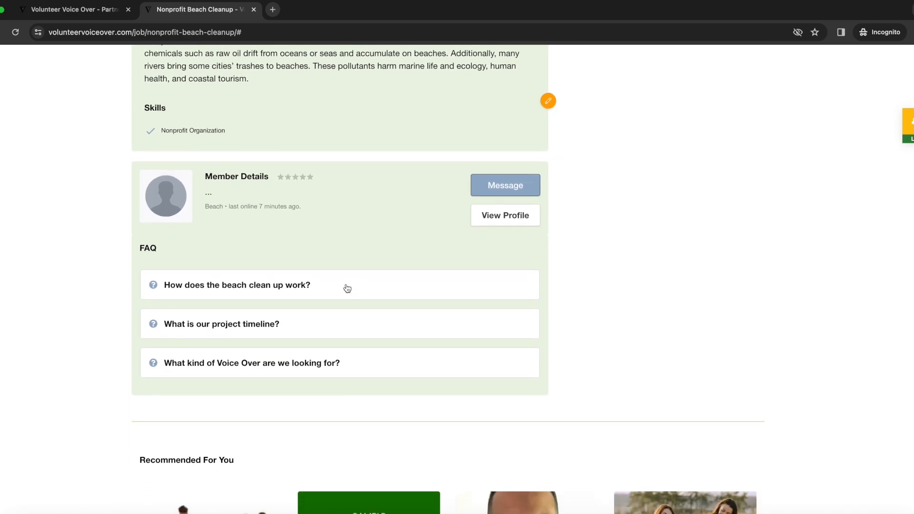
click(345, 290)
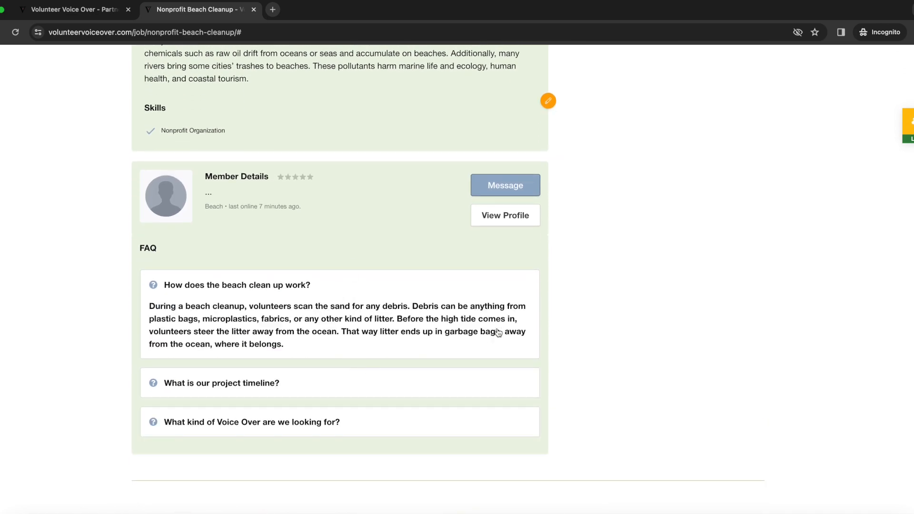
scroll(495, 333, up, 10)
click(706, 106)
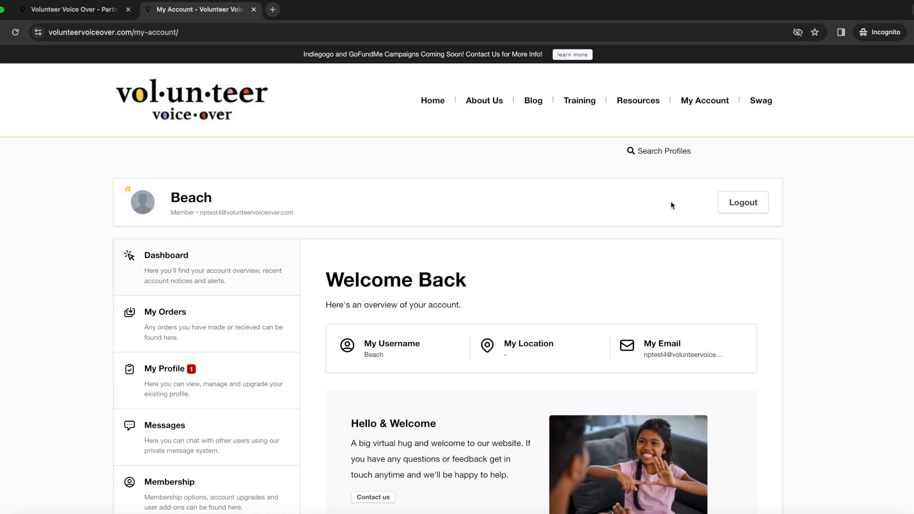
- Open My Profile and find Nonprofit Beach Cleanup listed as Live at $0
scroll(245, 337, down, 3)
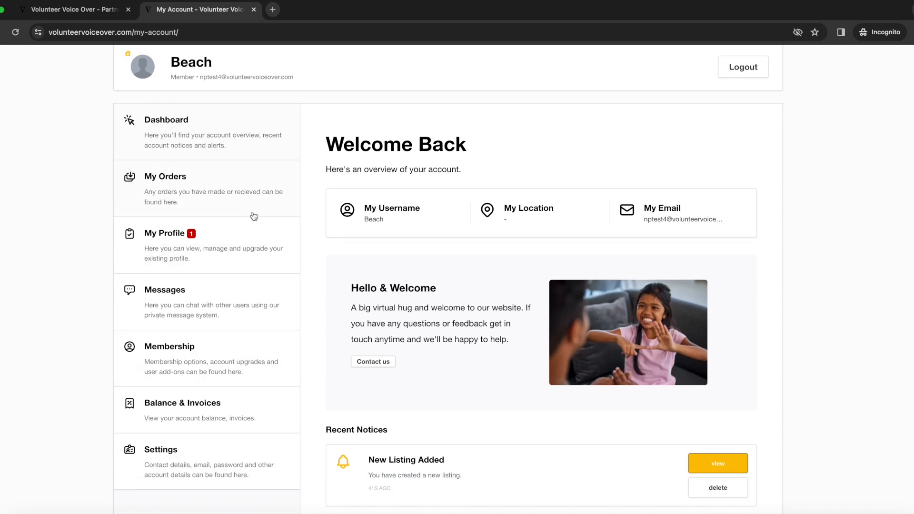
click(253, 244)
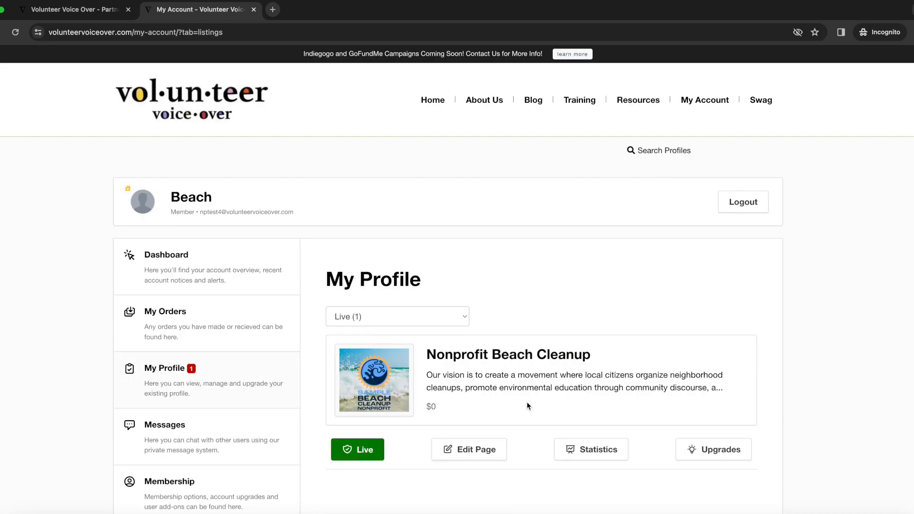
scroll(527, 401, down, 3)
scroll(529, 403, down, 2)
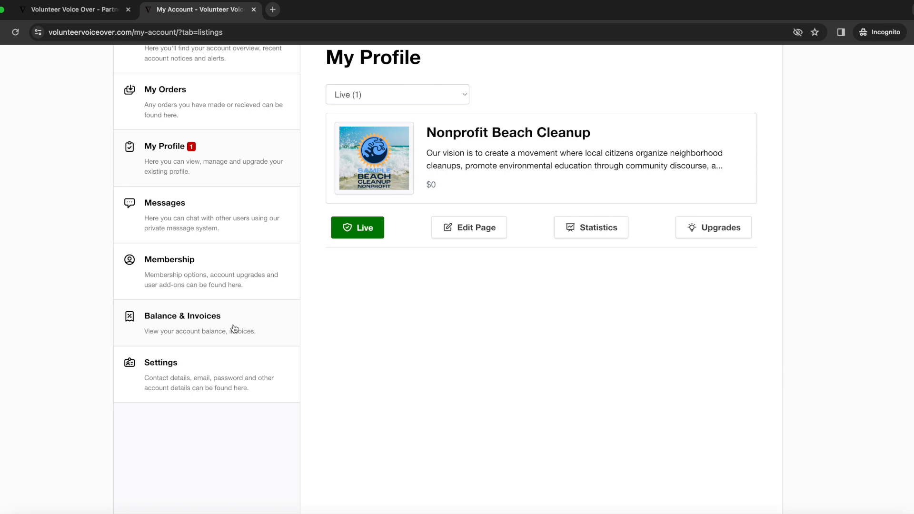
- In account Settings, set the display name to Beach Cleanup
click(220, 374)
click(579, 433)
text(Beac)
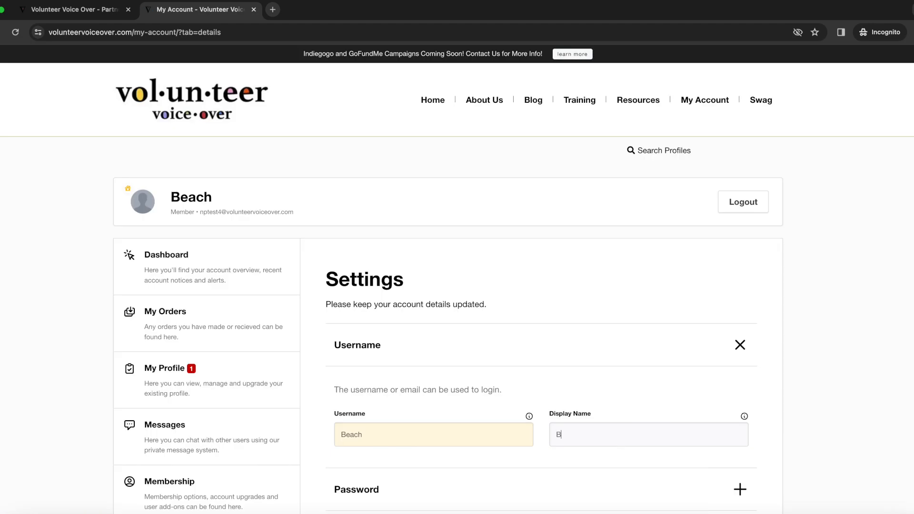
text(h Clean)
scroll(614, 387, down, 5)
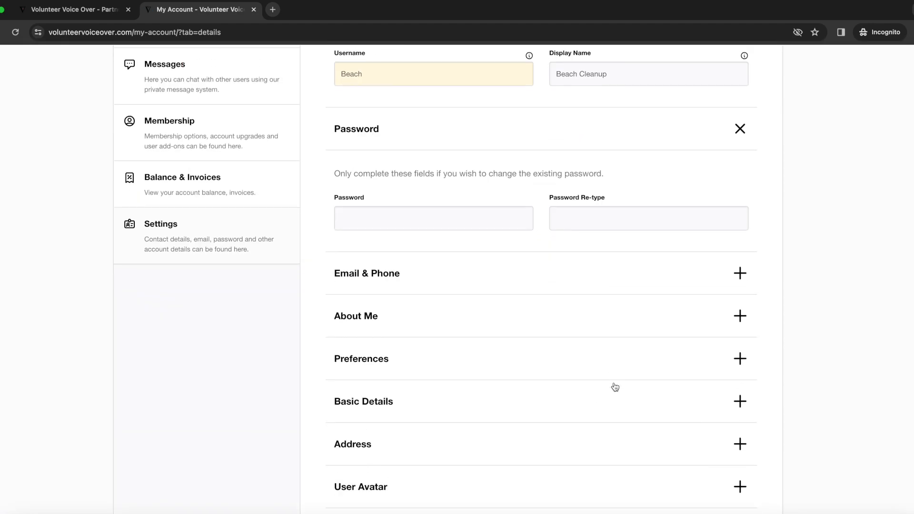
click(635, 275)
click(585, 361)
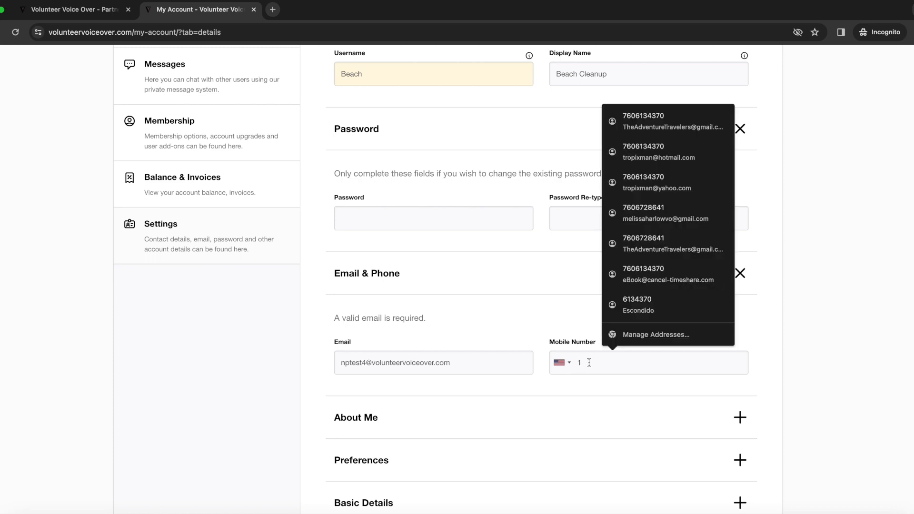
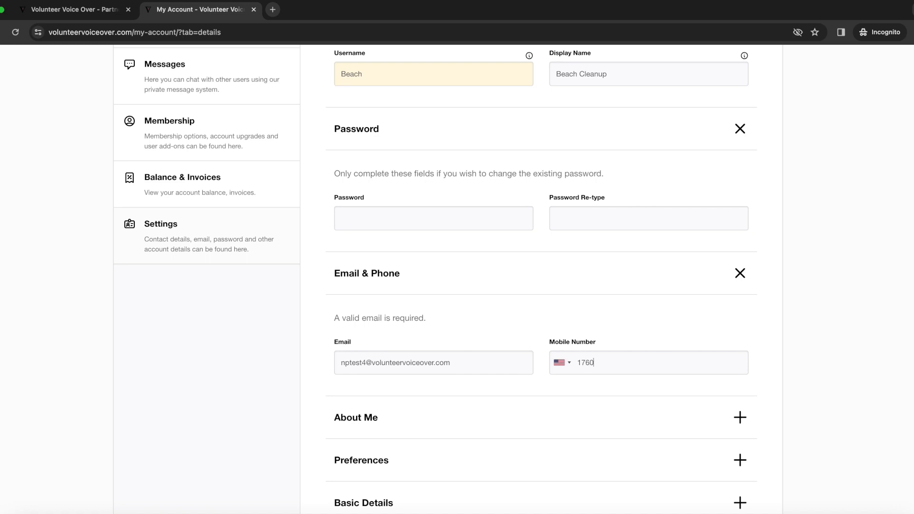
key(Tab)
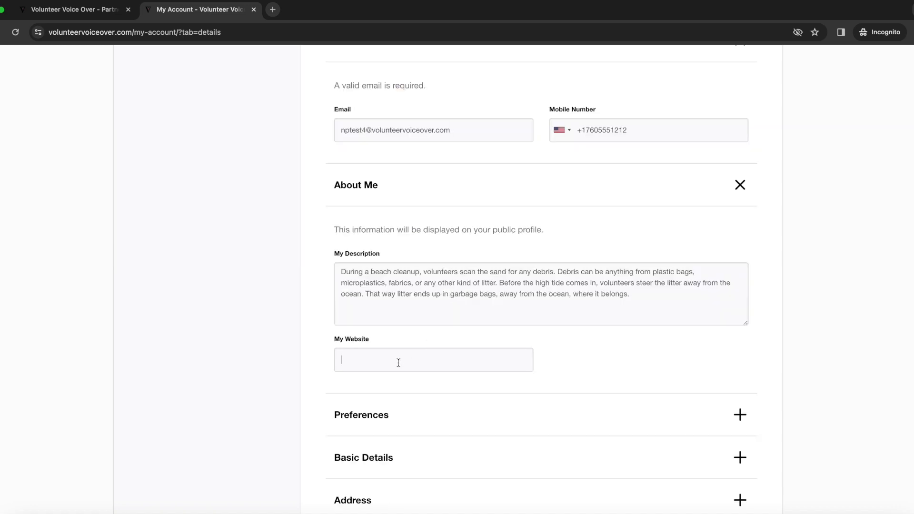
click(398, 362)
text(https://)
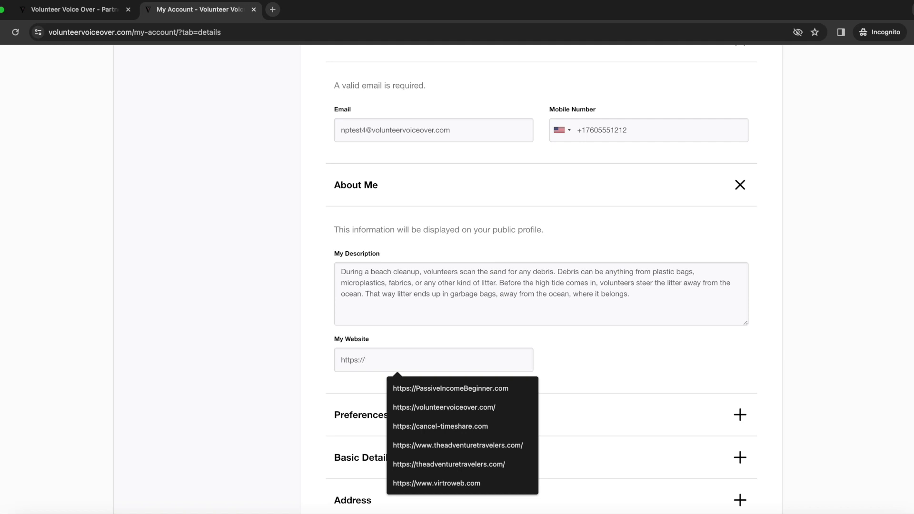
text(surfrider.org)
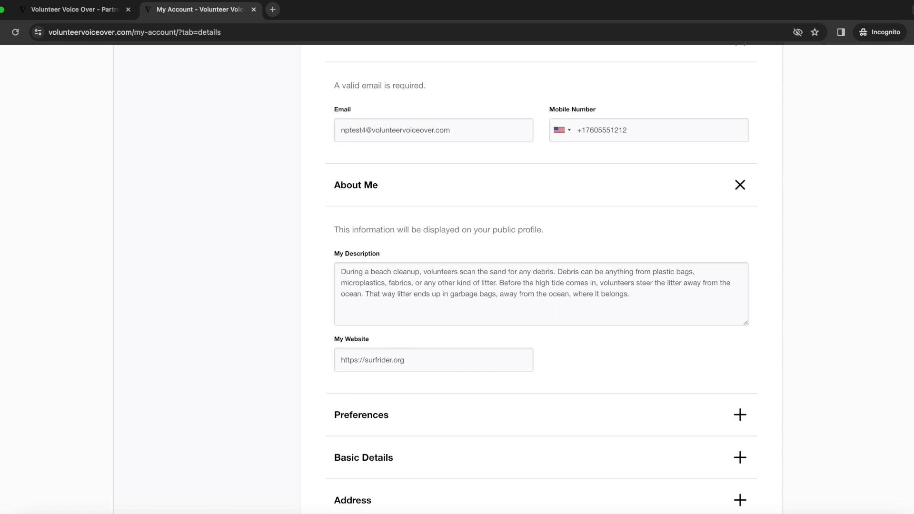
- Check the Show Me content preferences and leave them unchanged
click(561, 421)
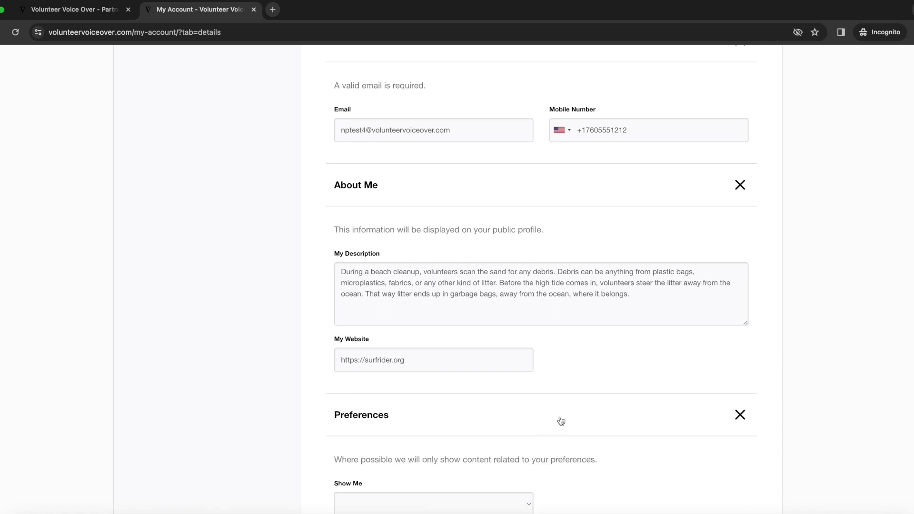
scroll(561, 422, down, 4)
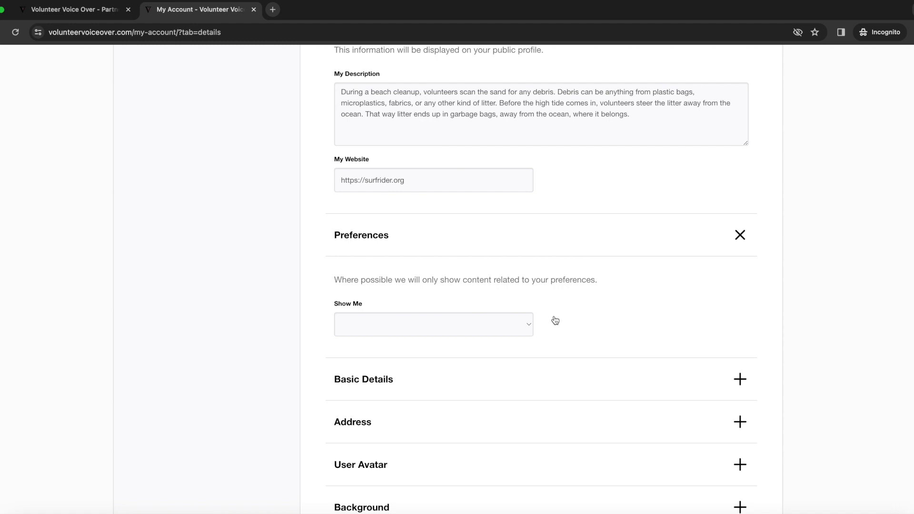
click(527, 324)
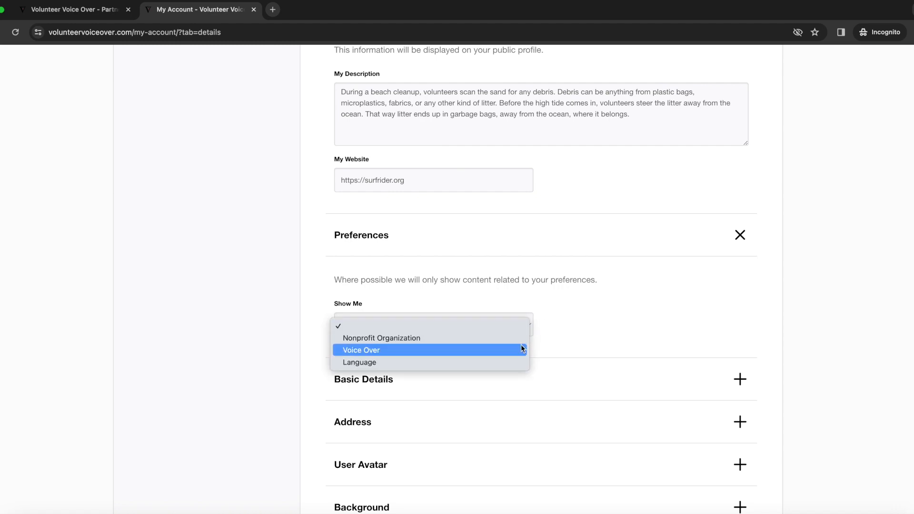
click(567, 327)
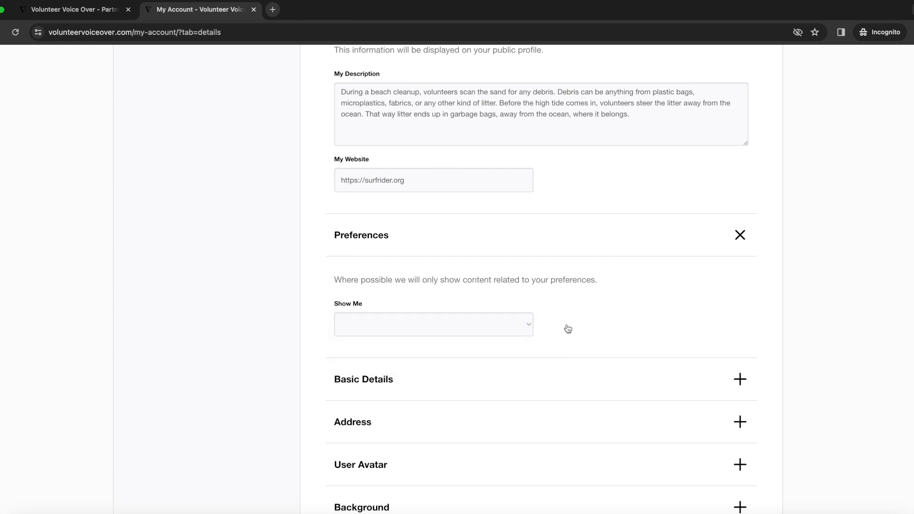
scroll(662, 333, down, 1)
- Expand Basic Details and Address, and set My Location to USA
click(649, 352)
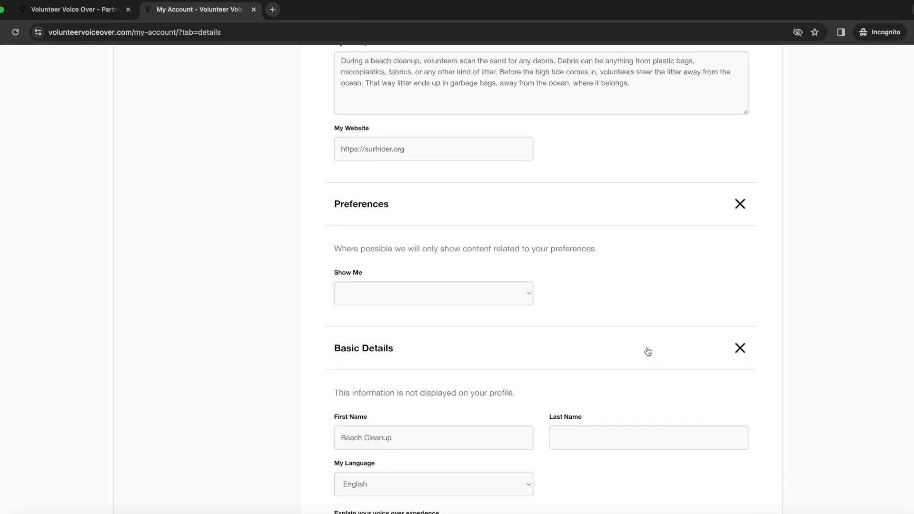
scroll(648, 352, down, 5)
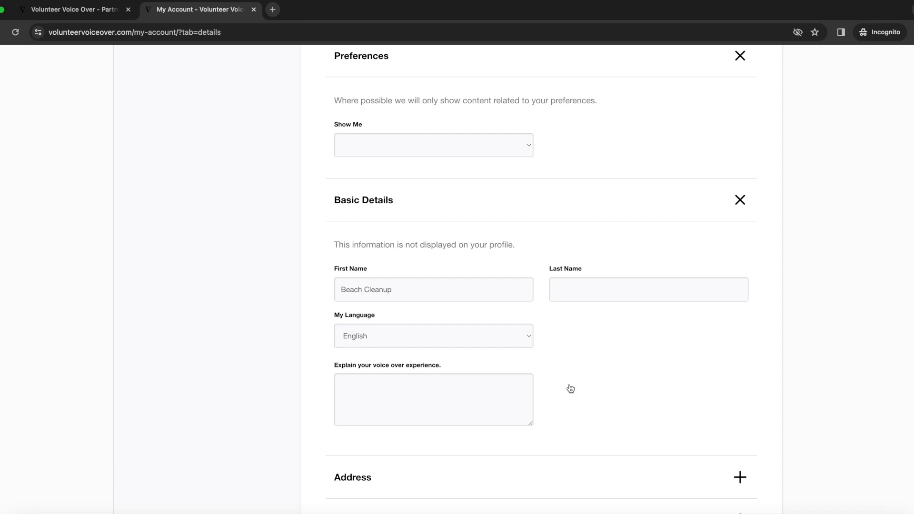
scroll(618, 393, down, 3)
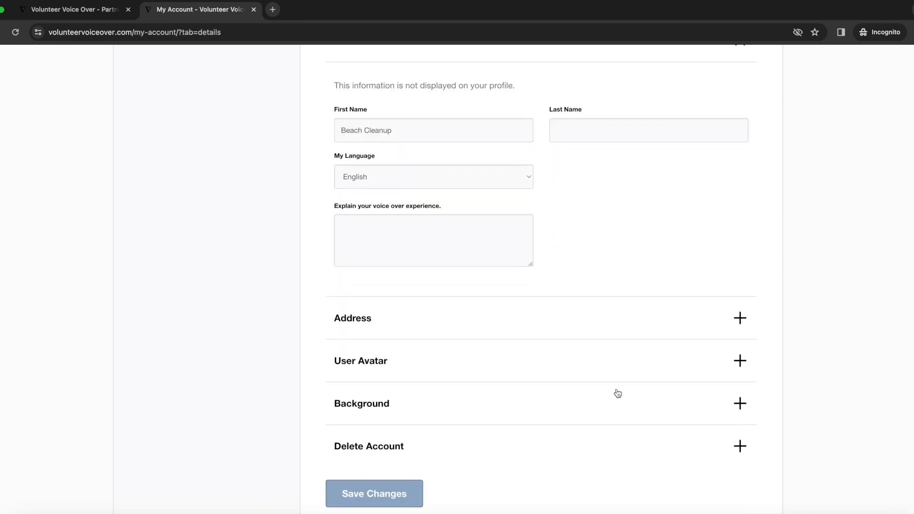
click(649, 323)
scroll(642, 327, down, 3)
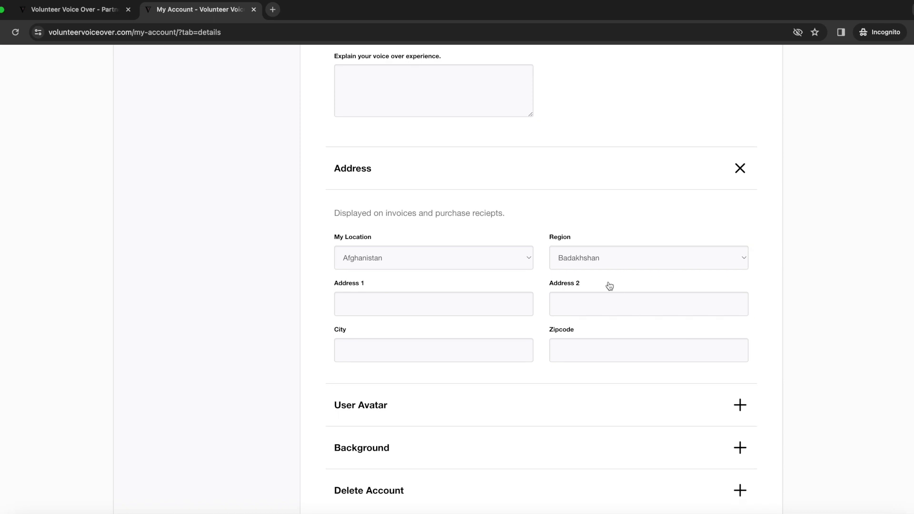
click(527, 260)
scroll(524, 323, down, 20)
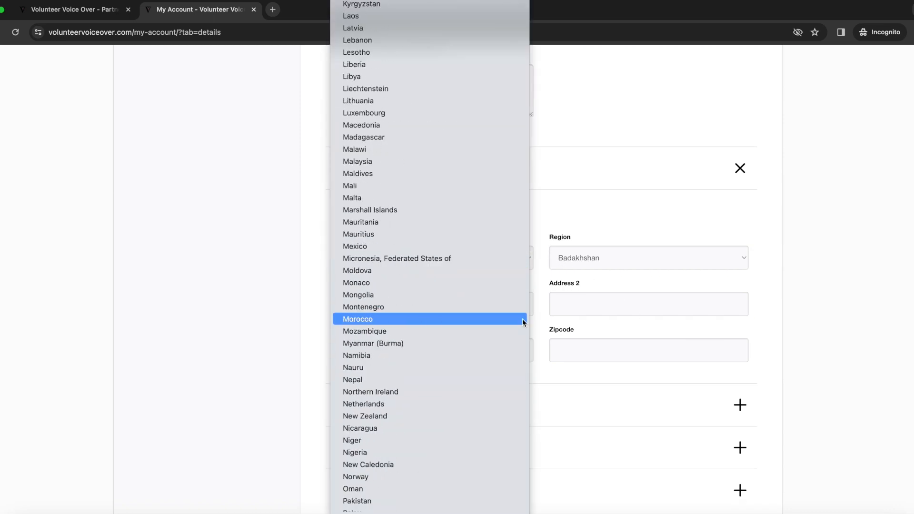
click(498, 382)
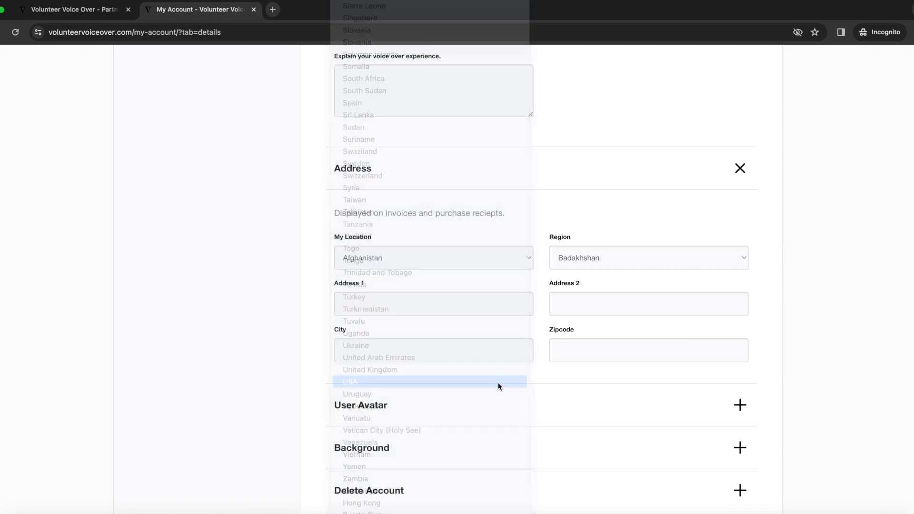
click(495, 405)
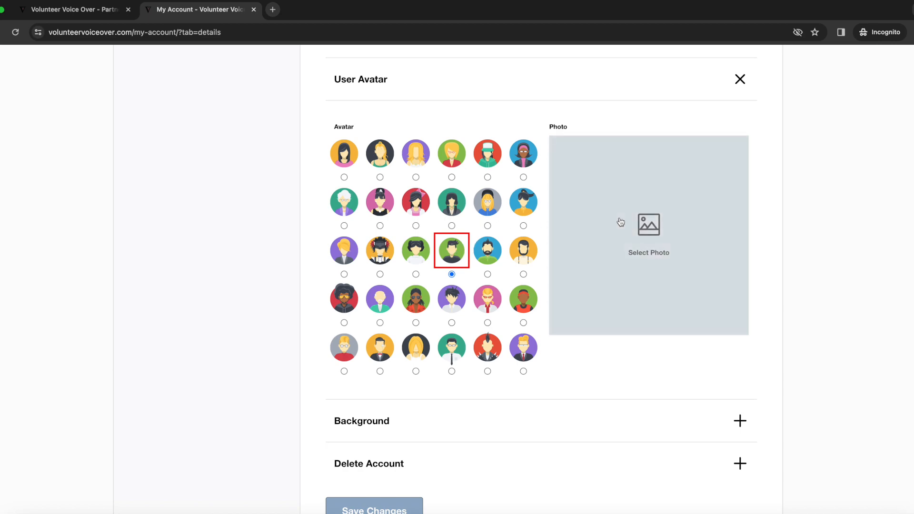
- Upload the Beach Cleanup Logo image as the custom avatar photo
click(648, 231)
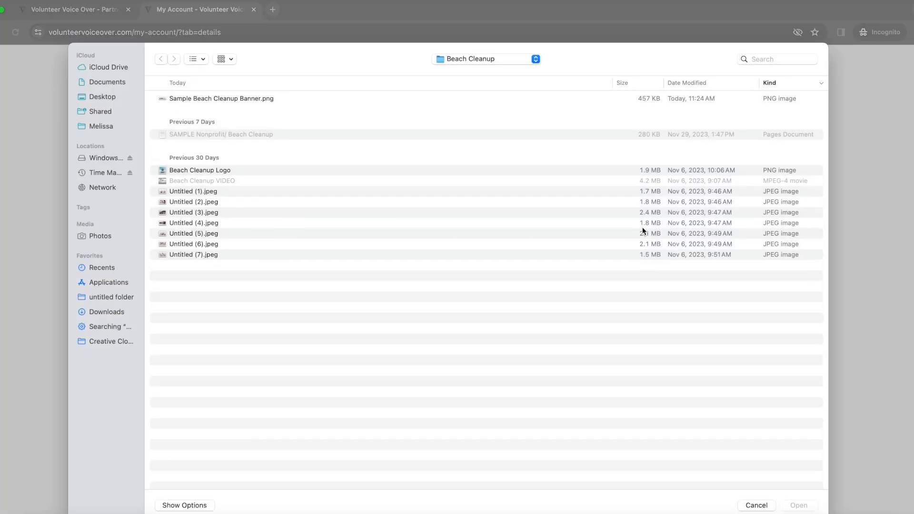
click(233, 174)
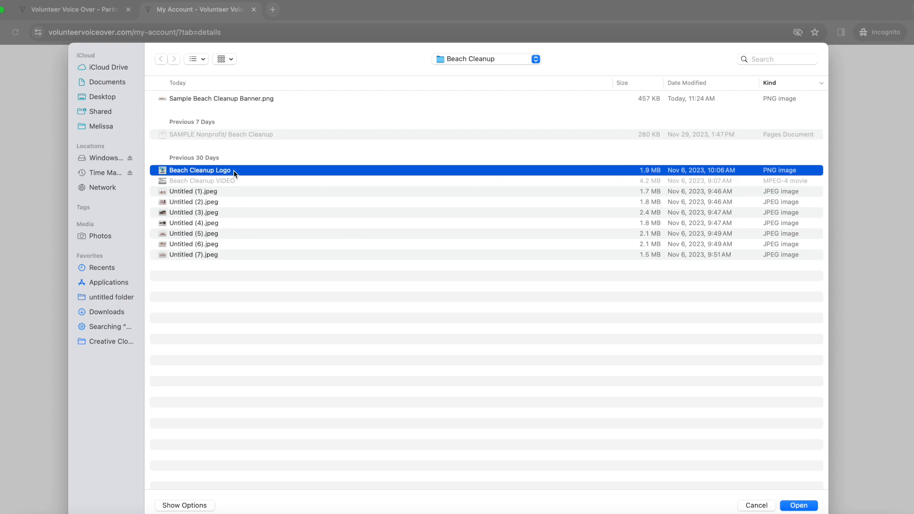
click(798, 505)
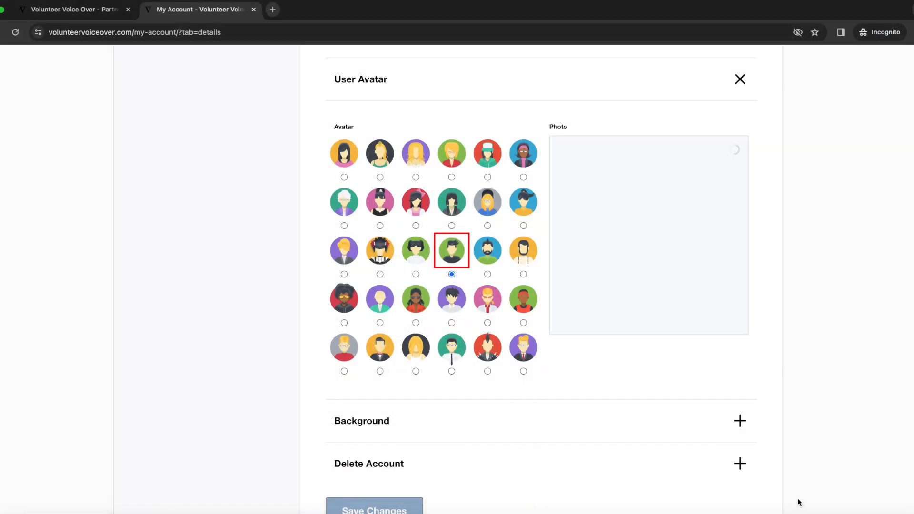
scroll(720, 481, down, 3)
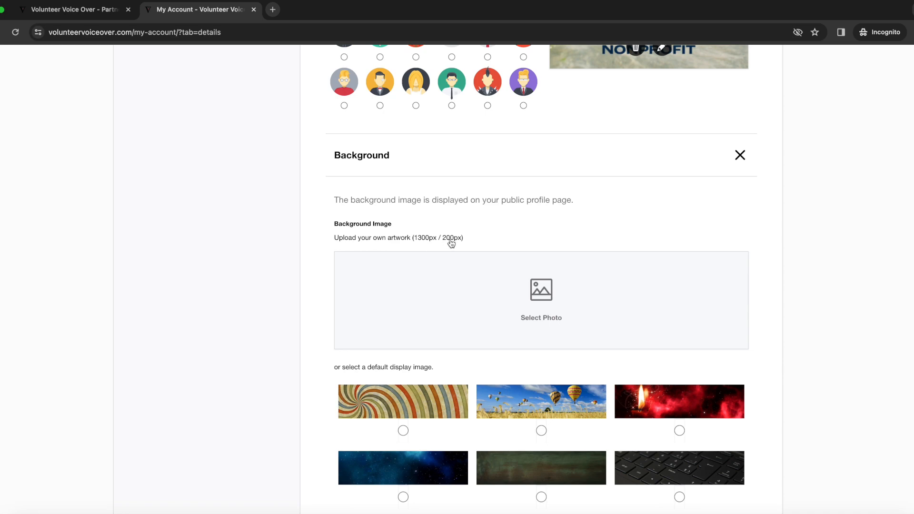
- Upload Sample Beach Cleanup Banner.png as the profile background and save the changes
click(540, 297)
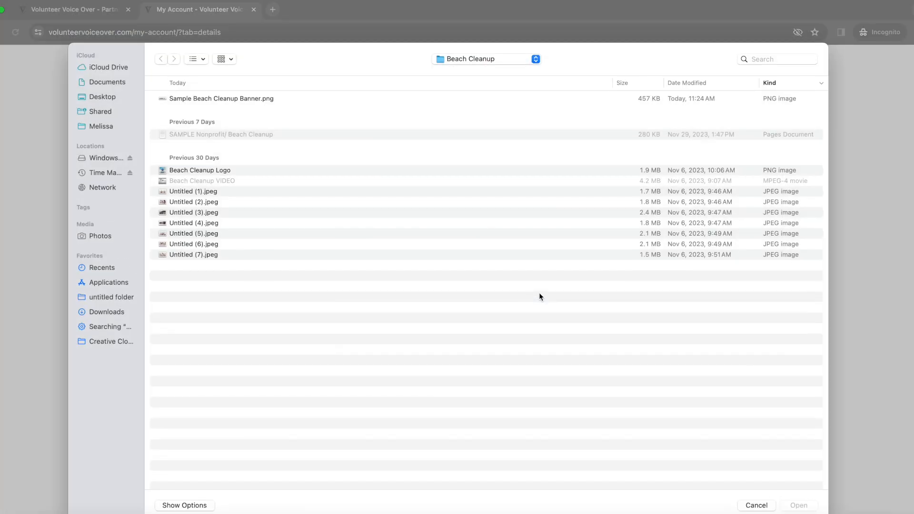
click(255, 98)
click(788, 506)
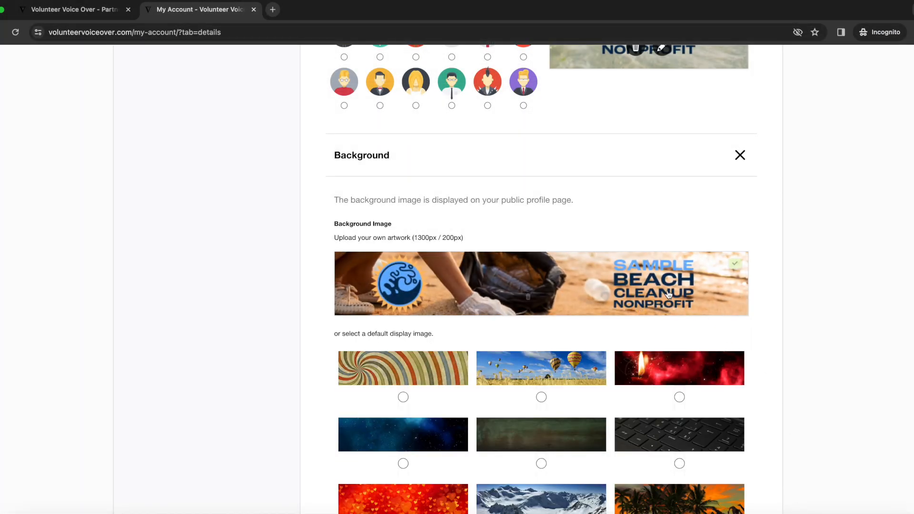
scroll(796, 321, down, 6)
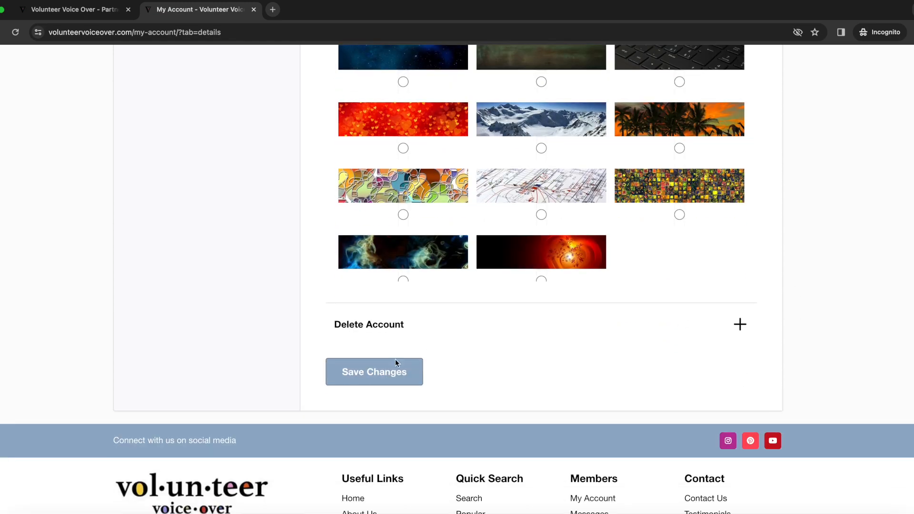
click(374, 373)
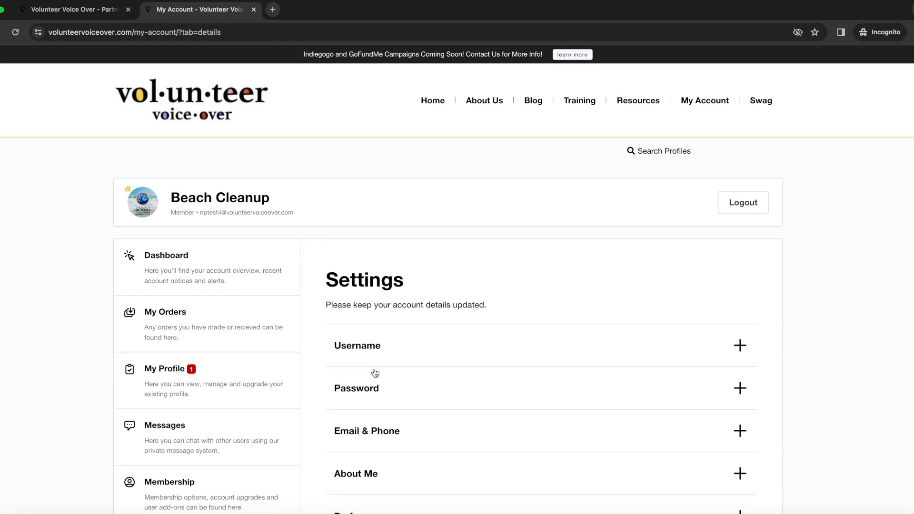
- Open Nonprofit Beach Cleanup from Search Profiles, preview its video and logo image, then scroll to Member Details
click(664, 151)
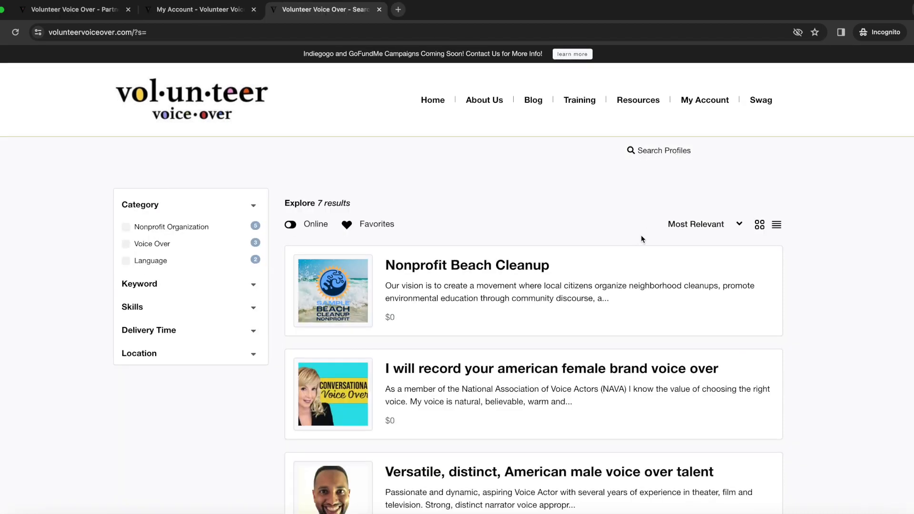
click(476, 268)
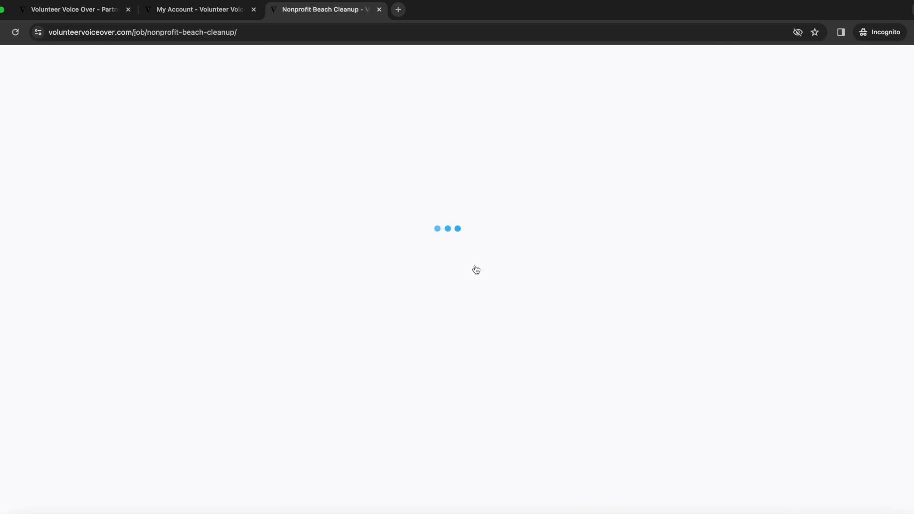
click(190, 258)
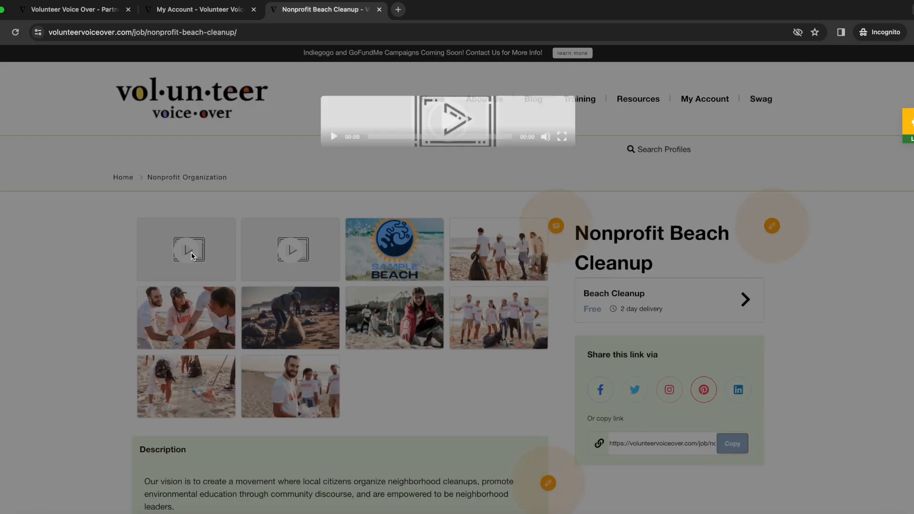
click(330, 233)
click(330, 233)
click(302, 263)
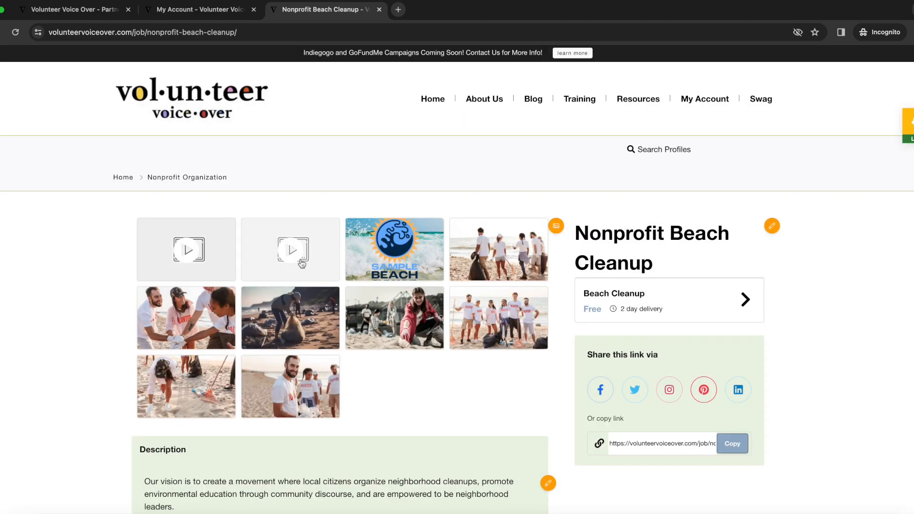
click(394, 256)
click(813, 278)
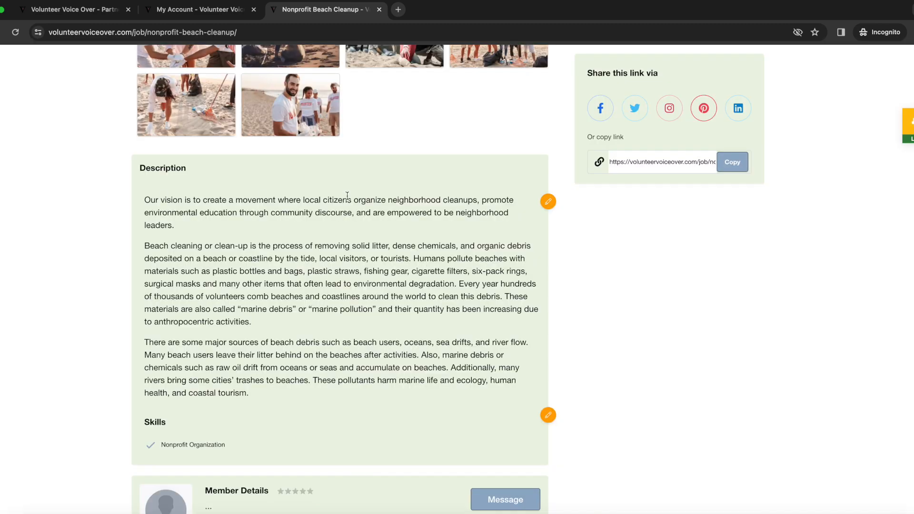
scroll(393, 248, down, 3)
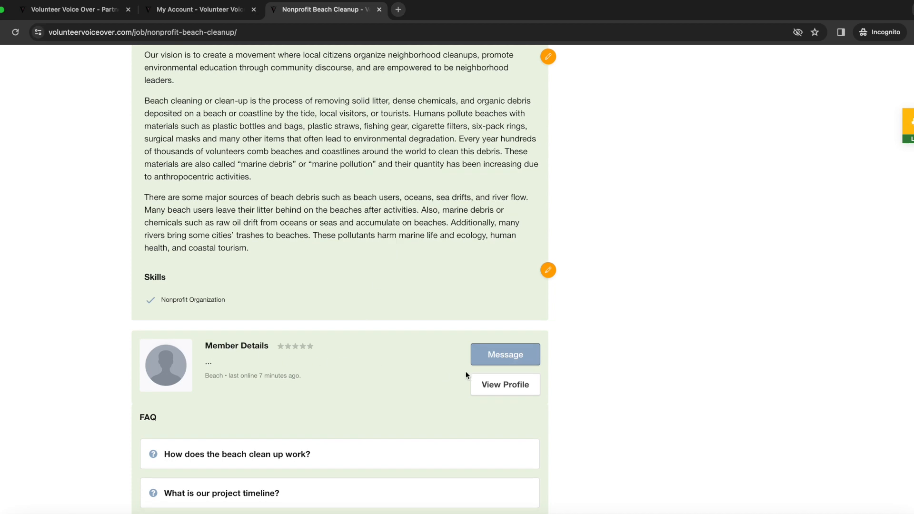
- Open the owner's public profile and look over its banner and avatar
click(502, 385)
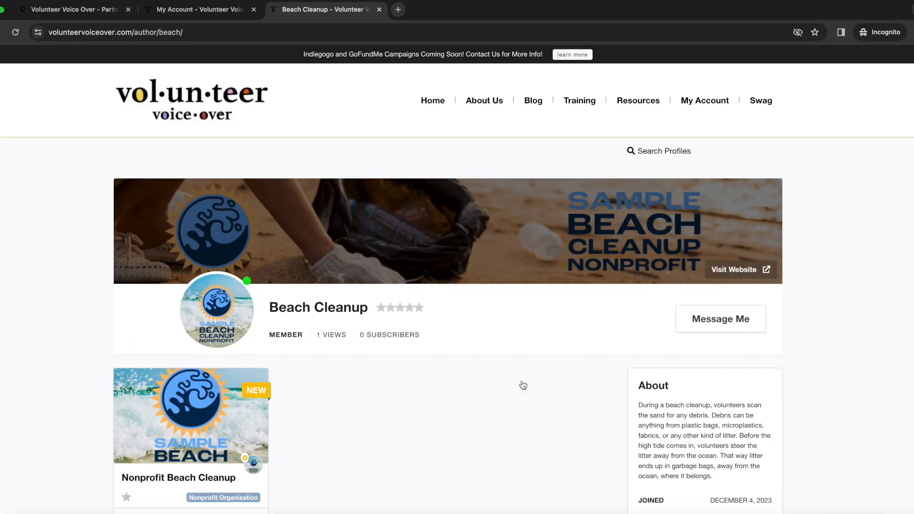
scroll(522, 378, down, 2)
scroll(523, 382, down, 5)
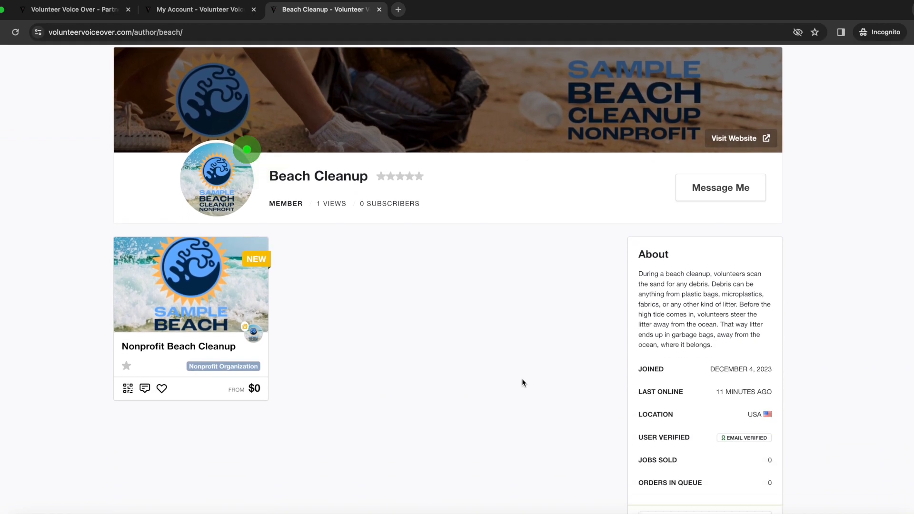
scroll(521, 382, up, 5)
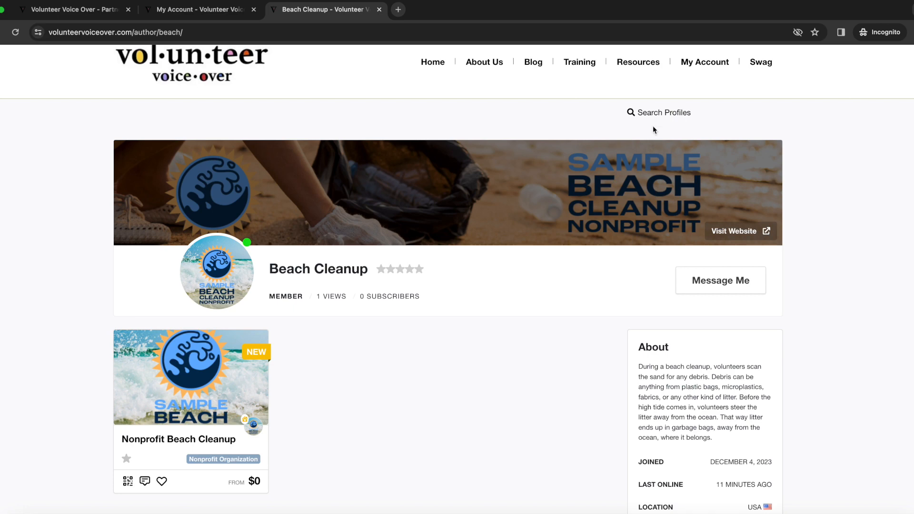
- Return to the Search Profiles results and scroll through the 7 listings
click(656, 117)
scroll(603, 212, down, 5)
scroll(603, 211, down, 1)
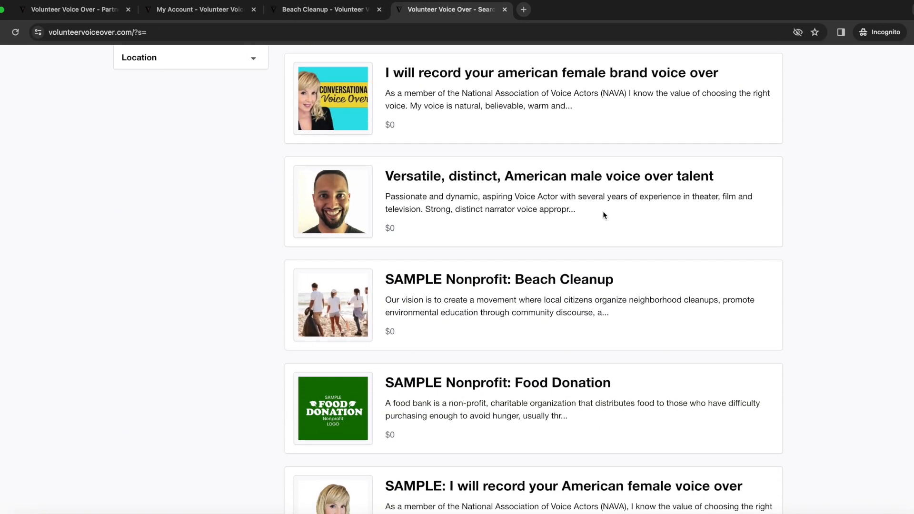
- Open the SAMPLE Nonprofit: Beach Cleanup listing and check its 5.0 member rating
click(492, 286)
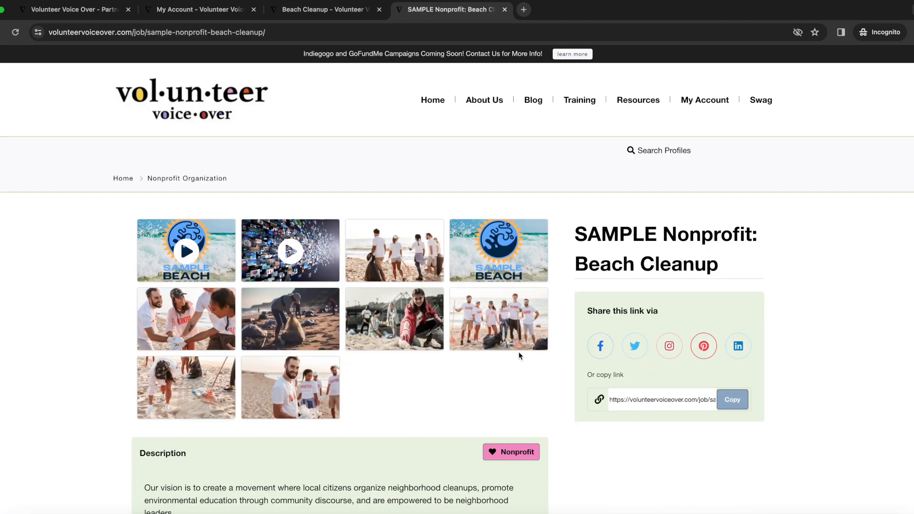
scroll(518, 355, down, 5)
scroll(518, 356, down, 5)
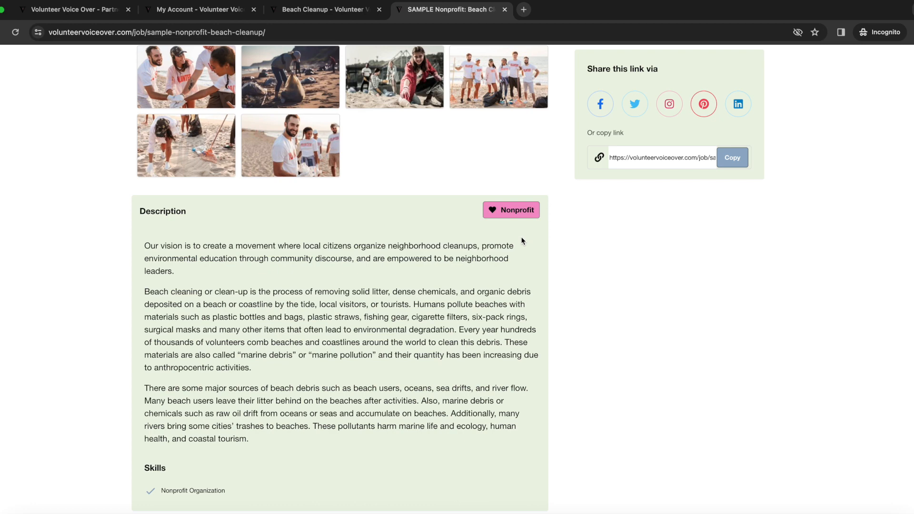
scroll(522, 241, down, 6)
mouse_move(310, 266)
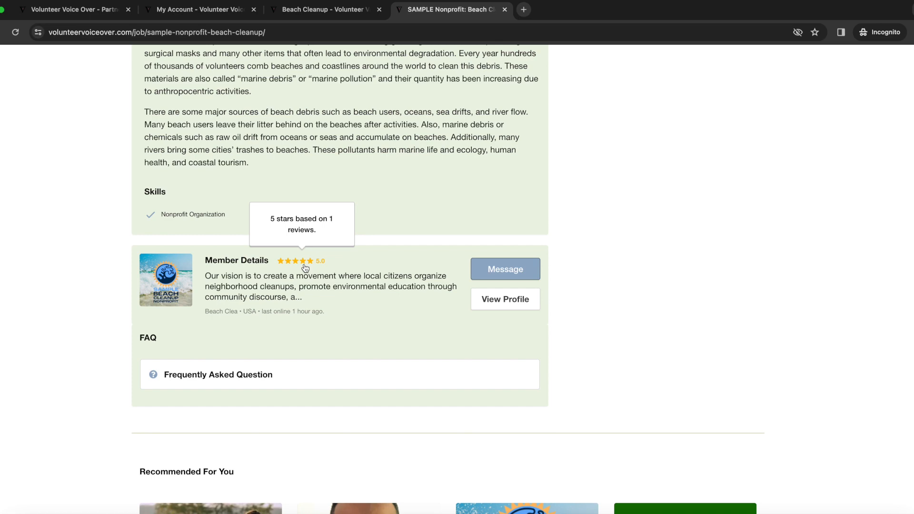
- Open the sample member's public profile and scroll down to My Rating
click(496, 302)
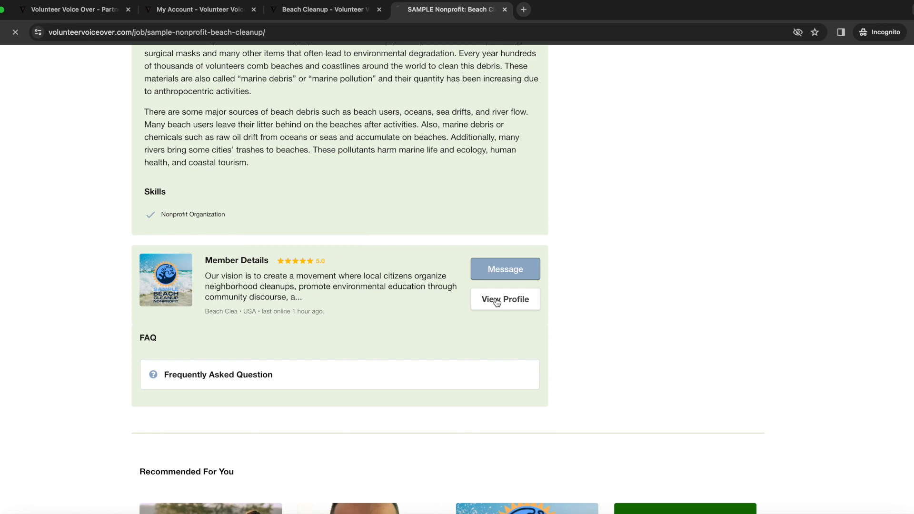
scroll(576, 306, down, 2)
scroll(576, 310, down, 5)
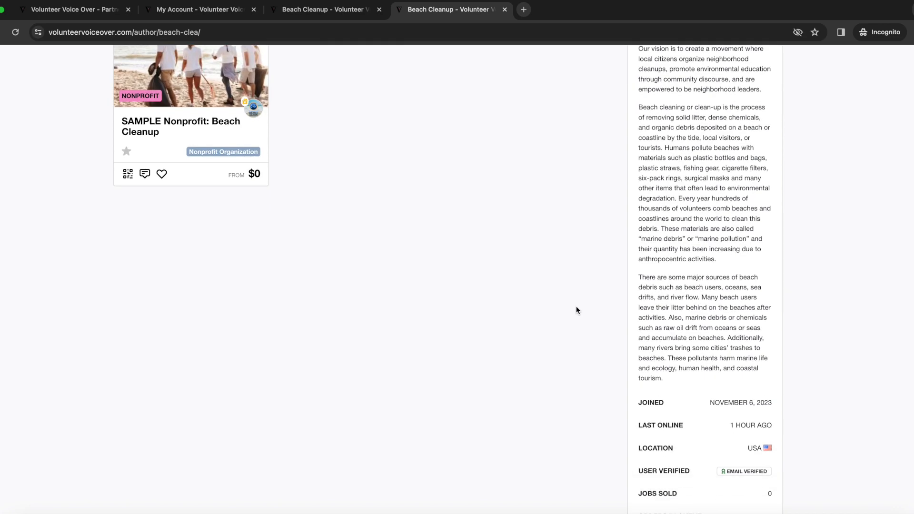
scroll(746, 342, down, 1)
scroll(746, 343, down, 2)
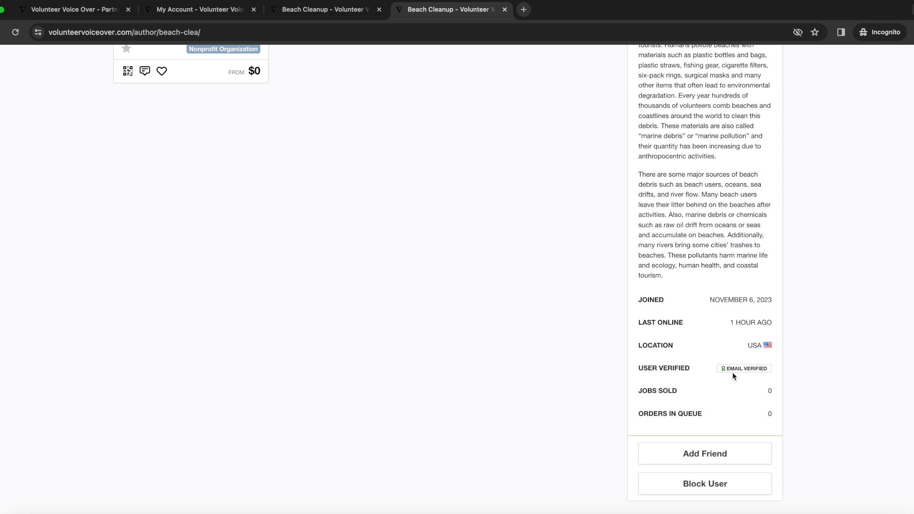
scroll(736, 414, down, 5)
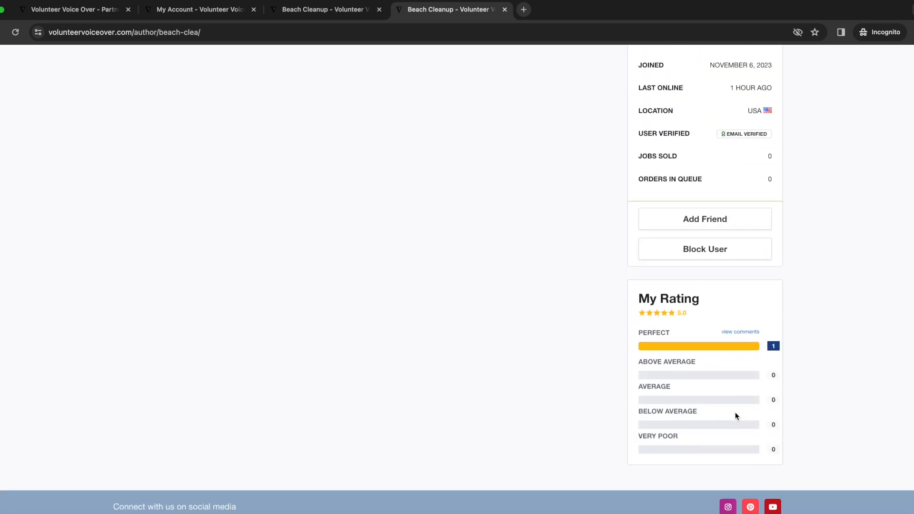
- Read the single 5.0 review in the comments, close it, and return to the top
click(737, 333)
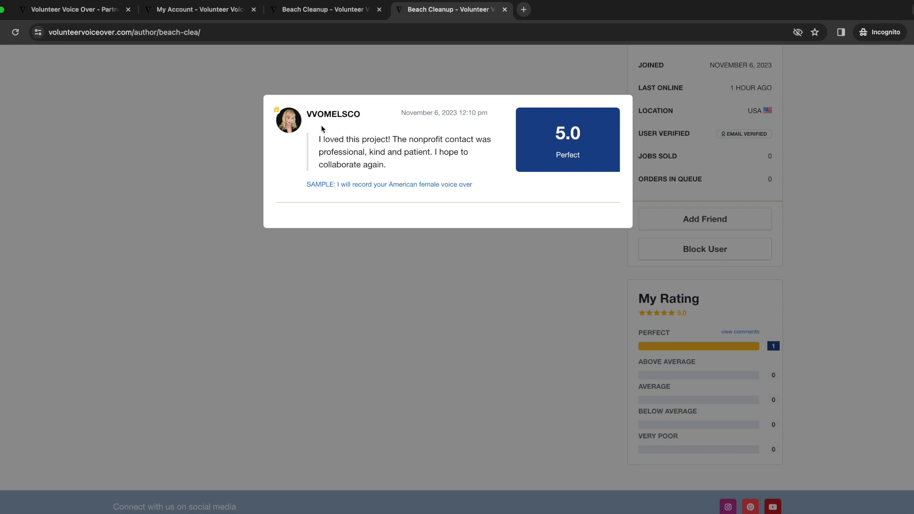
click(421, 258)
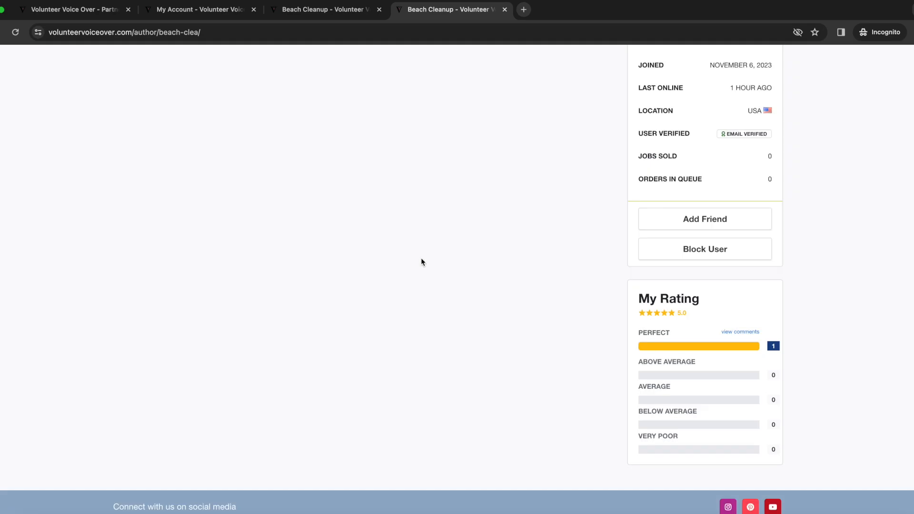
scroll(501, 226, up, 10)
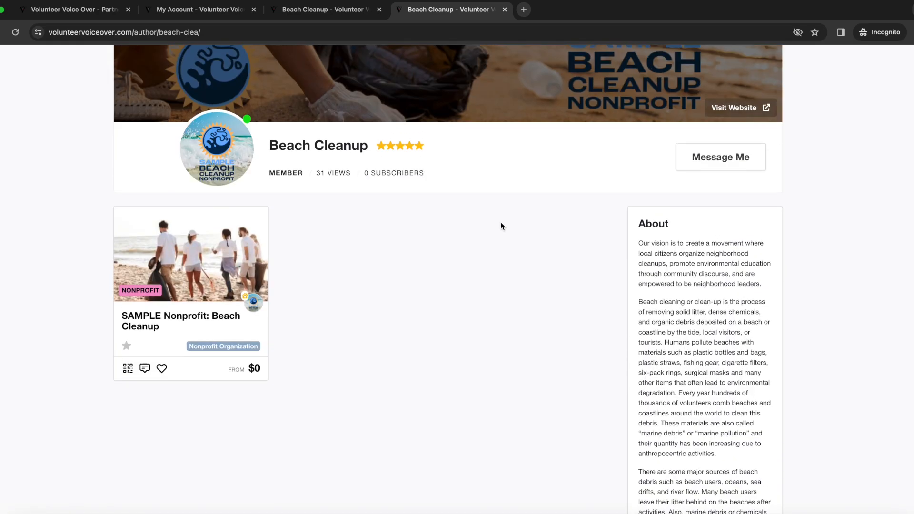
scroll(329, 350, down, 3)
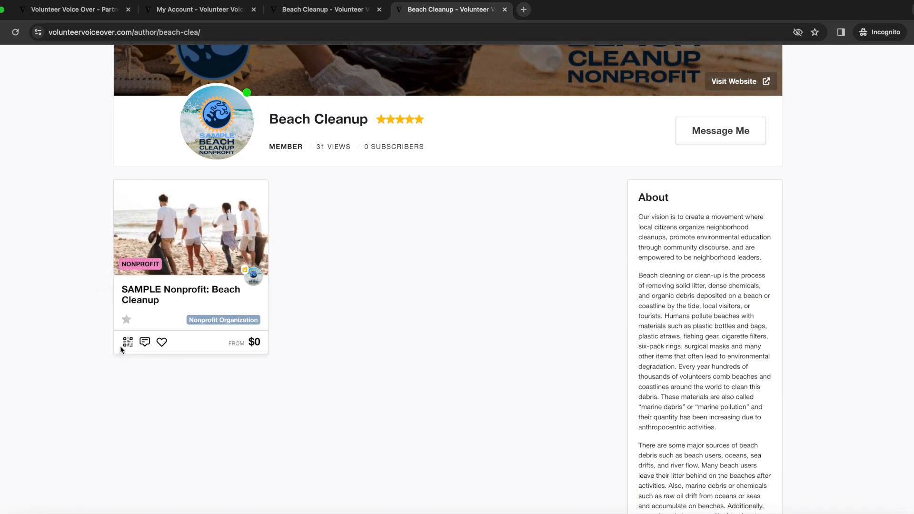
mouse_move(125, 349)
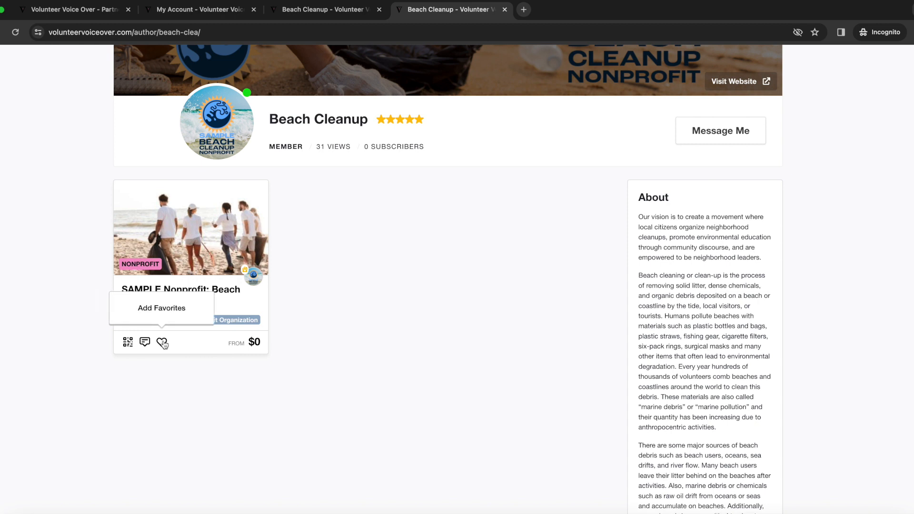
scroll(522, 202, up, 5)
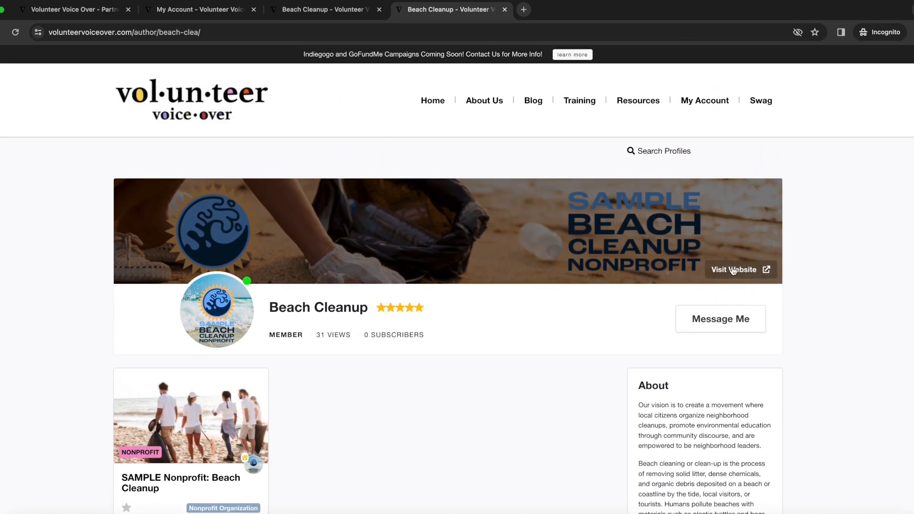
- Go from the Beach Cleanup member profile back to the My Account dashboard and review its overview
click(705, 105)
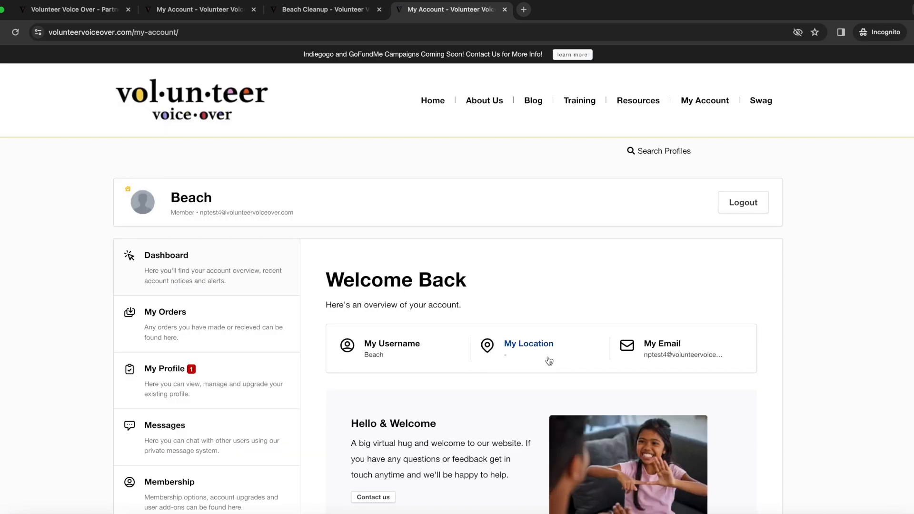
scroll(533, 359, down, 5)
scroll(533, 360, up, 4)
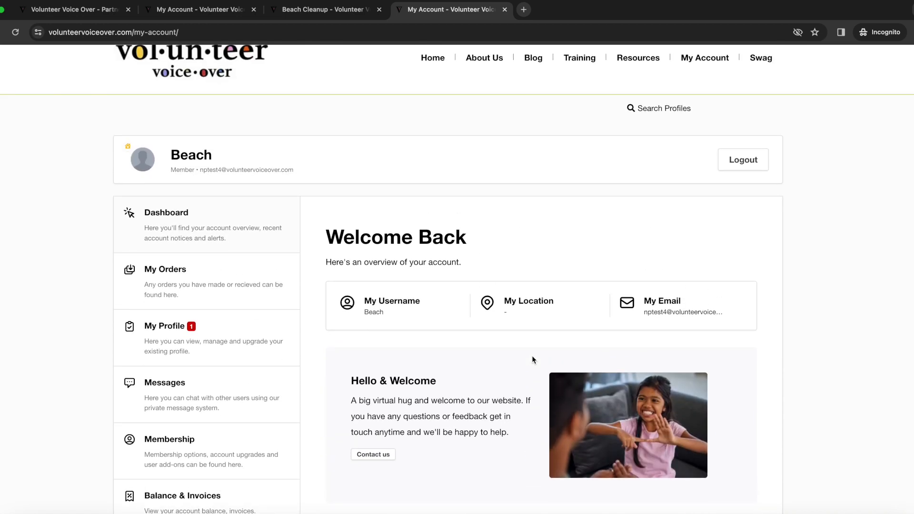